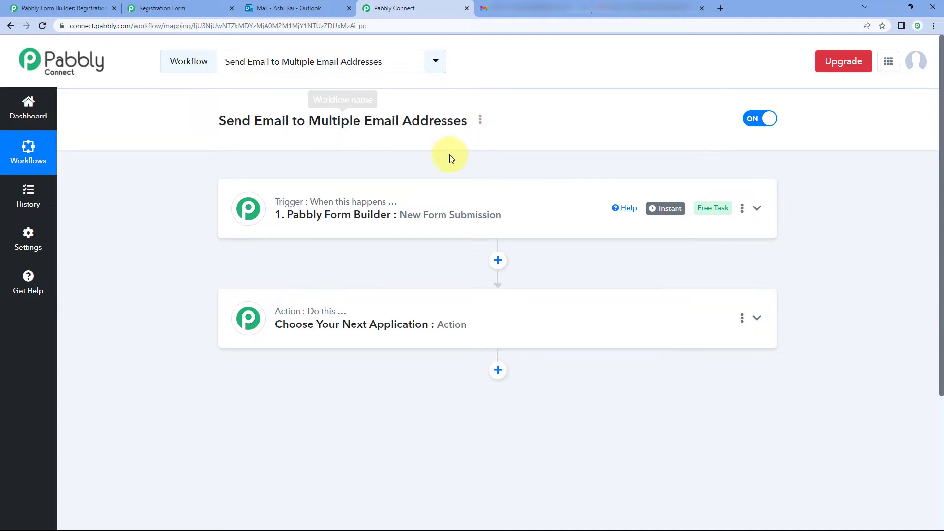
Step: Expand the form-submission trigger and review its captured setup
scroll(459, 139, down, 1)
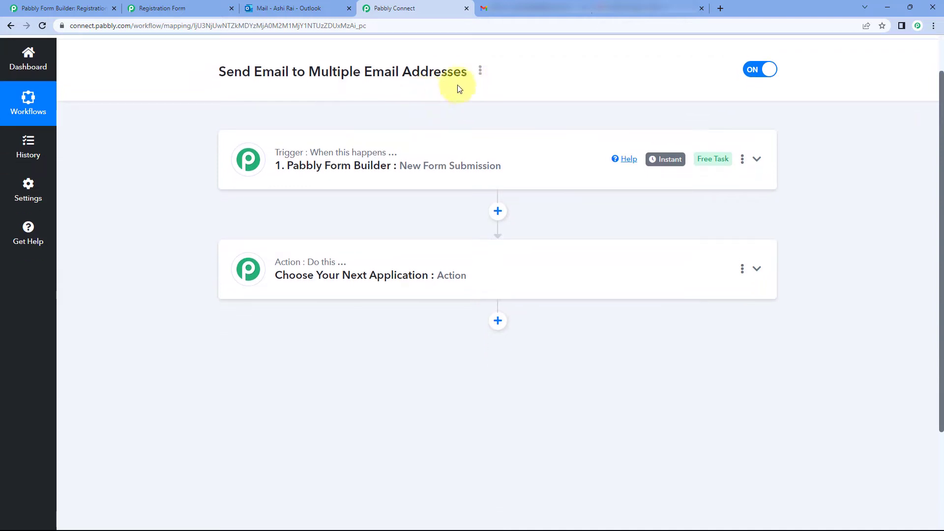
click(421, 153)
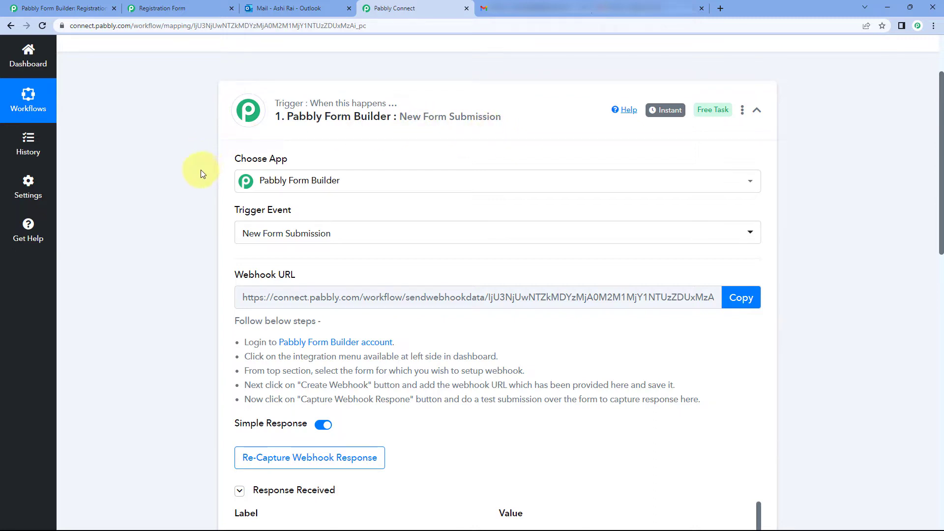
scroll(209, 178, down, 2)
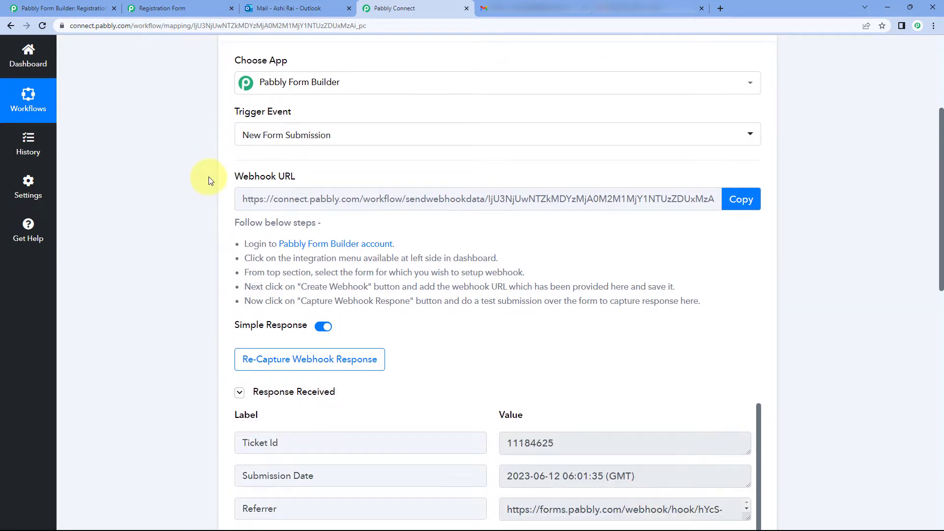
scroll(209, 176, up, 2)
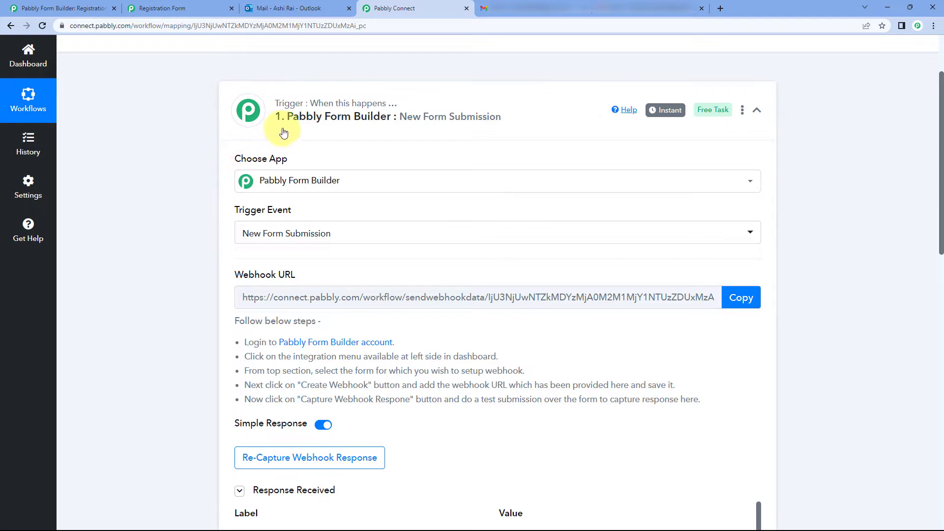
scroll(212, 155, down, 1)
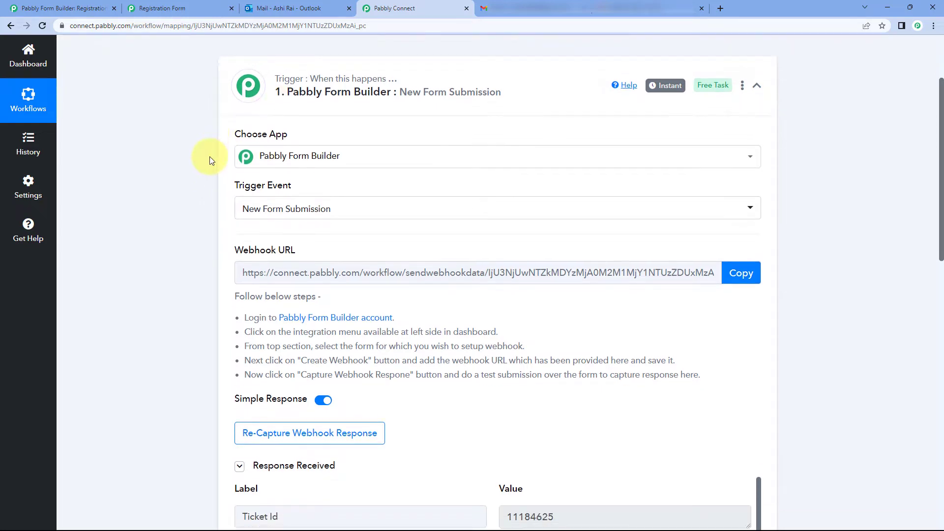
scroll(210, 155, down, 4)
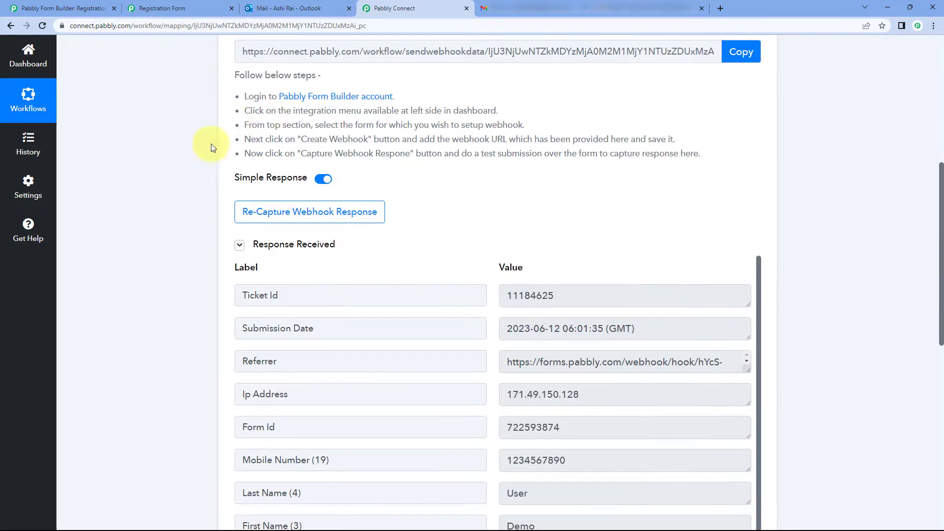
scroll(213, 147, up, 1)
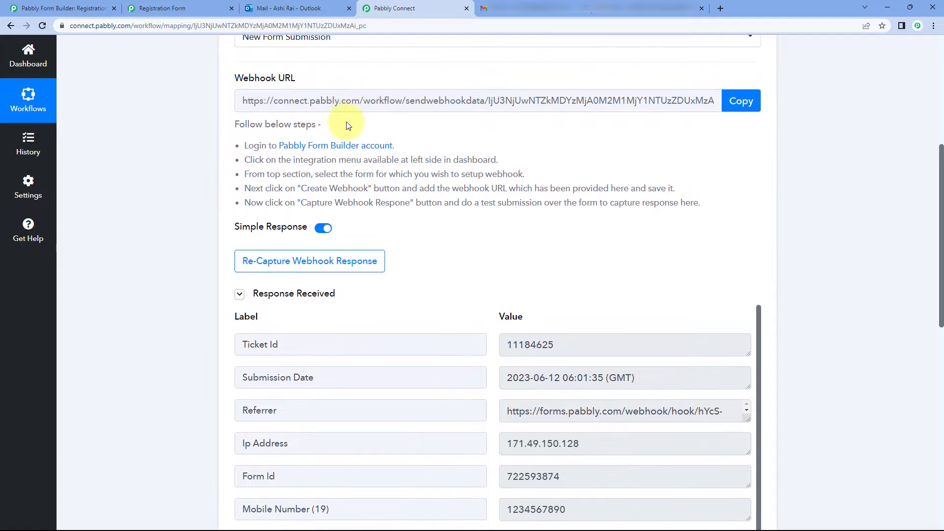
Step: Check the live registration form, then return and collapse the trigger step
click(109, 6)
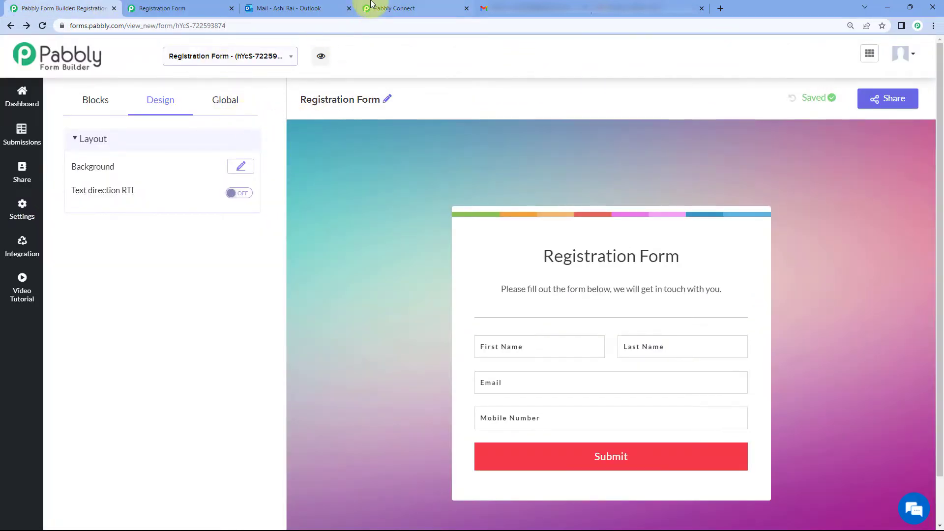
click(390, 8)
click(175, 8)
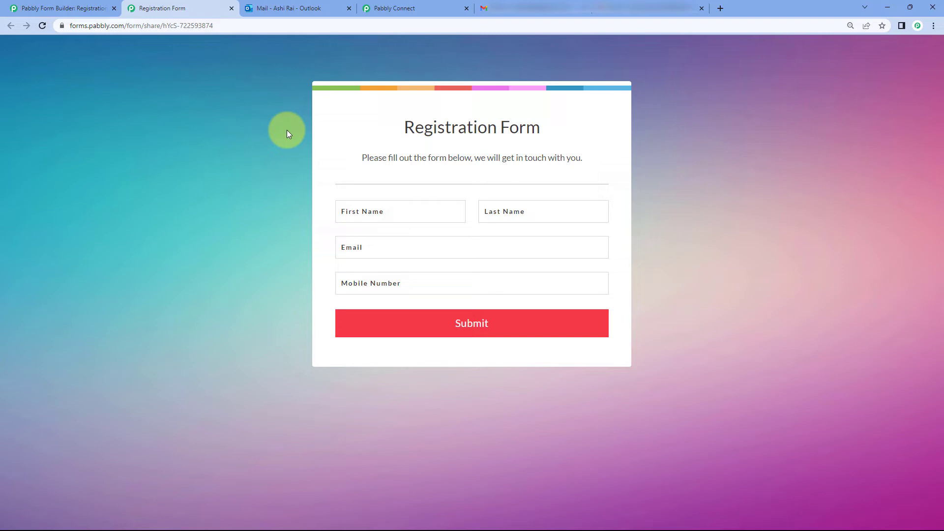
click(393, 8)
scroll(447, 197, down, 3)
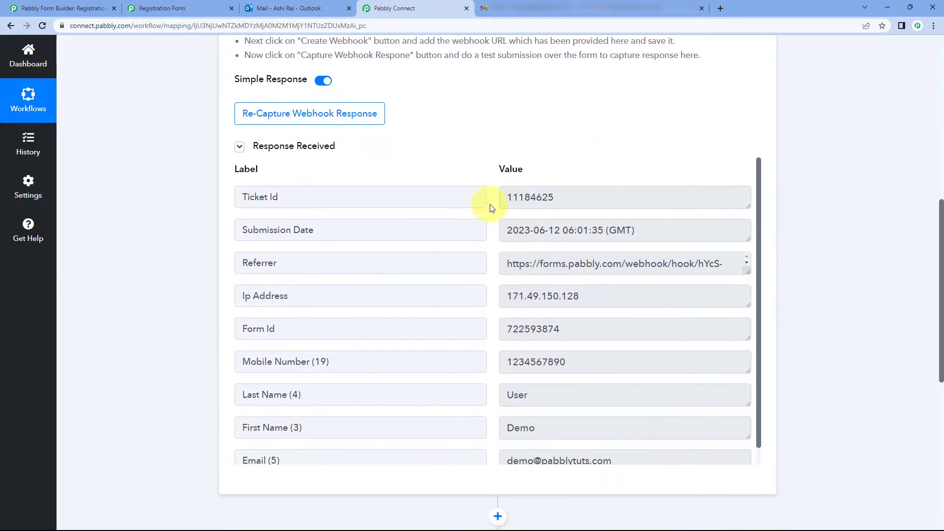
scroll(484, 200, up, 1)
scroll(487, 202, up, 7)
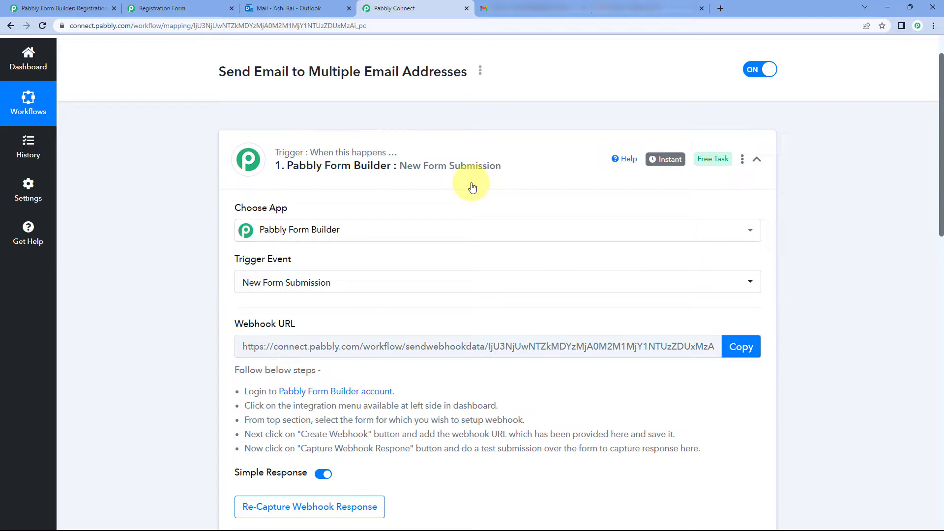
click(476, 182)
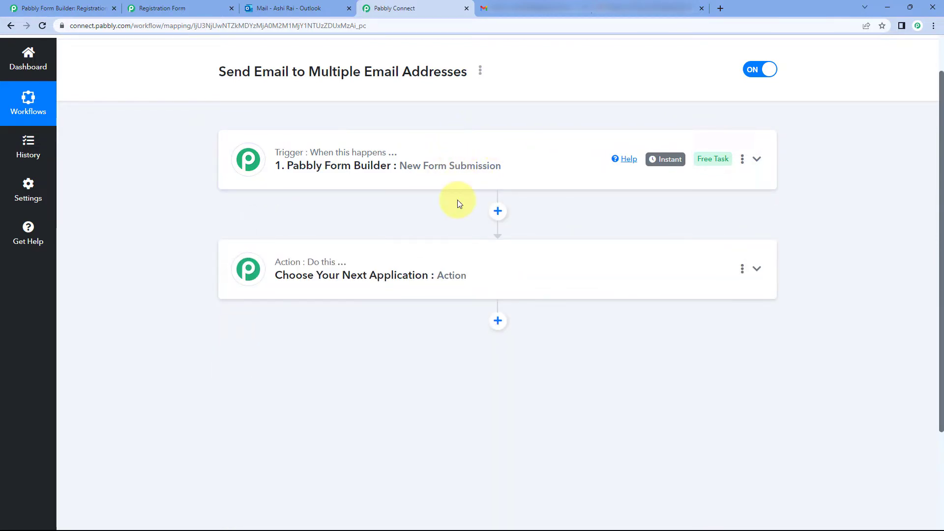
Step: Choose Microsoft Office 365 as the action app by searching 'Mic'
scroll(458, 200, down, 3)
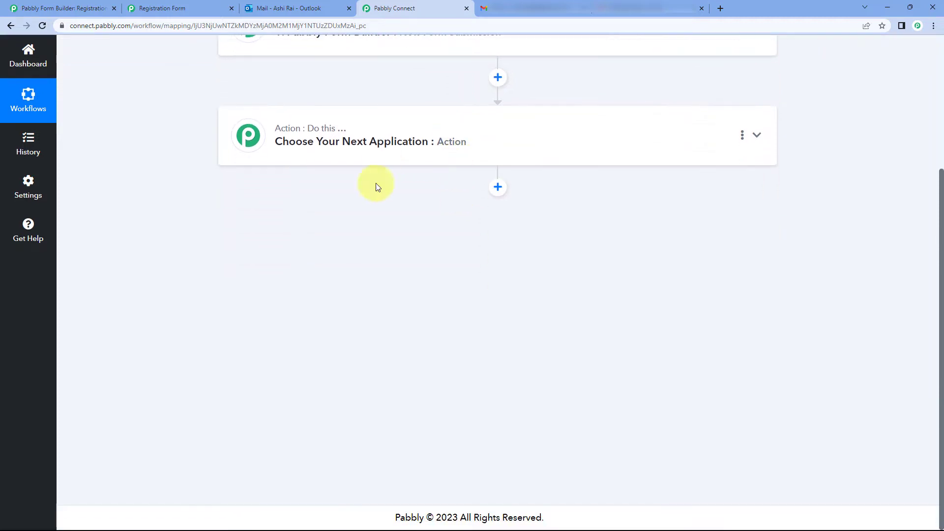
click(416, 126)
scroll(162, 177, down, 1)
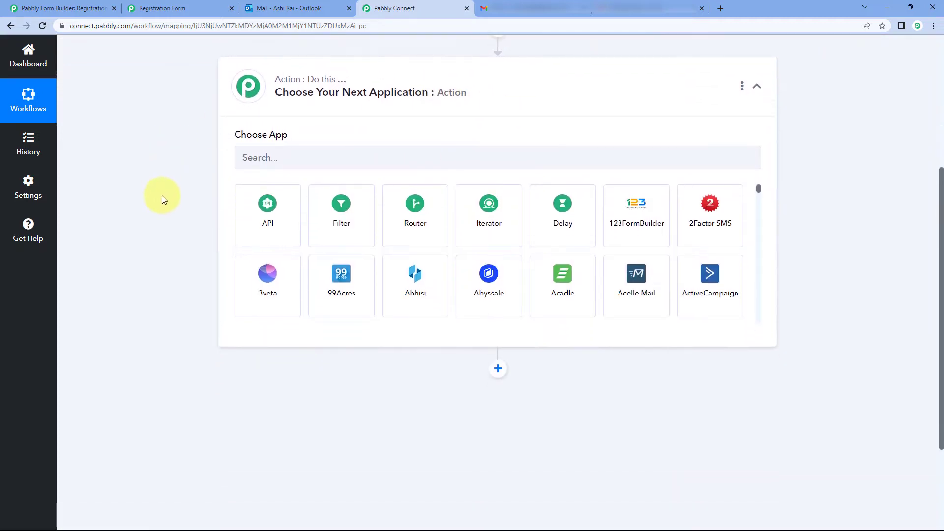
click(277, 163)
text(Mi)
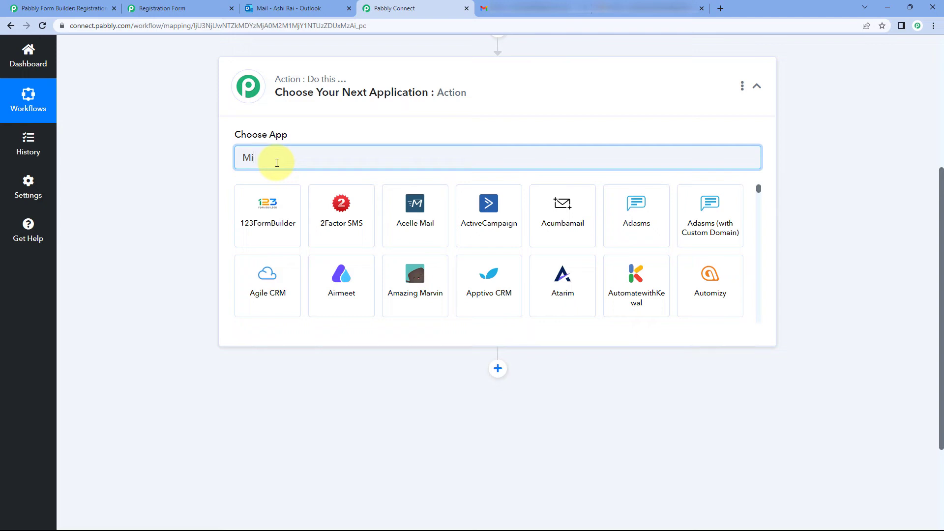
text(c)
click(466, 216)
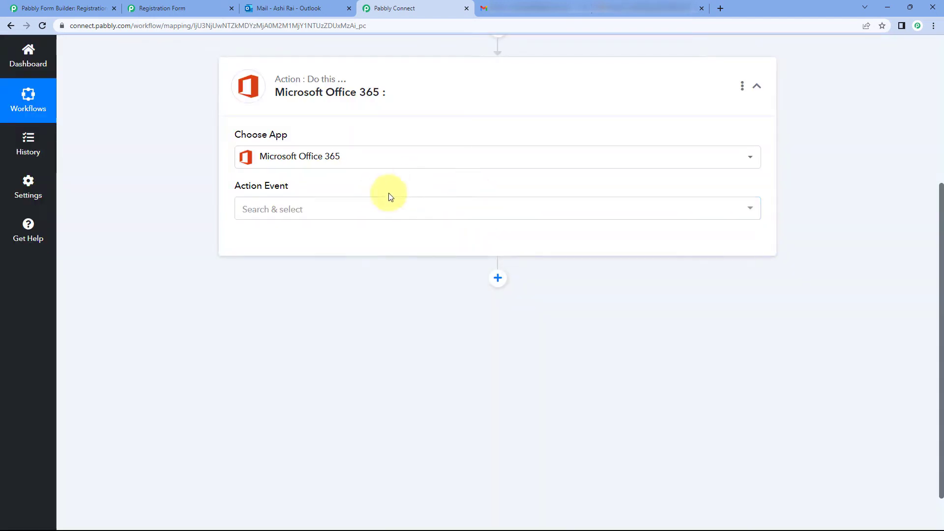
Step: Select Send Mail to Multiple Users as the Office 365 action event
click(309, 208)
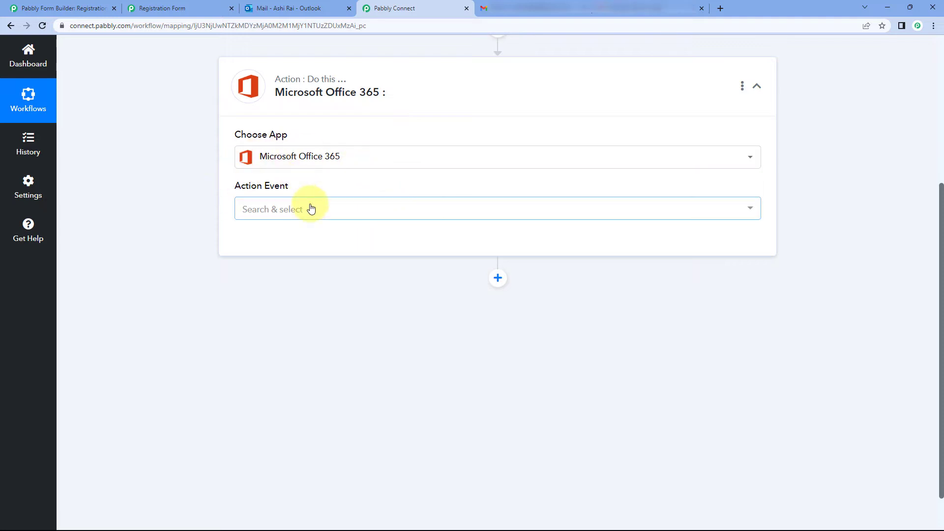
scroll(198, 196, down, 1)
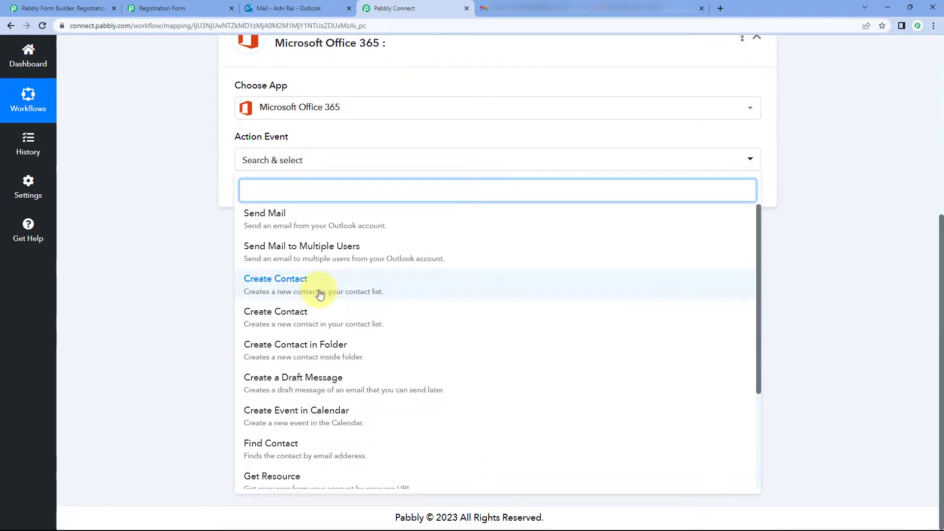
scroll(266, 293, down, 3)
scroll(295, 292, up, 1)
scroll(324, 290, up, 2)
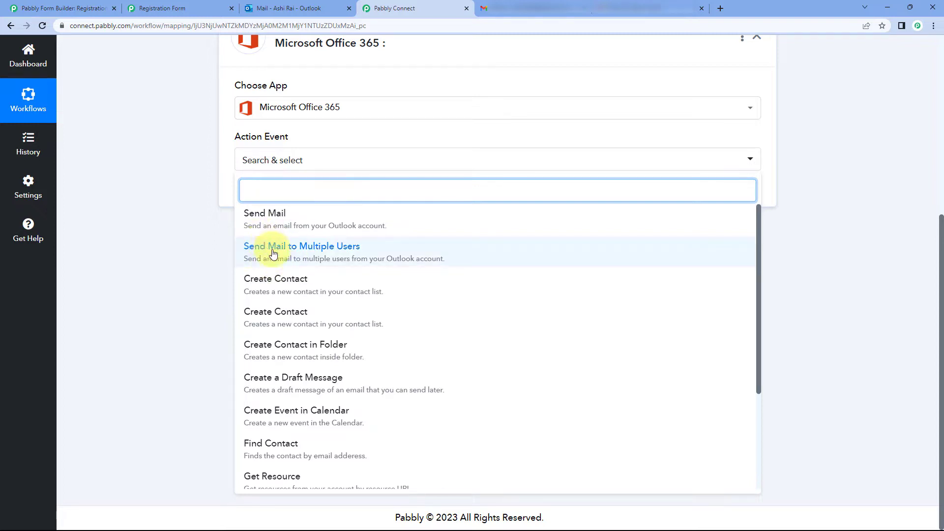
click(301, 250)
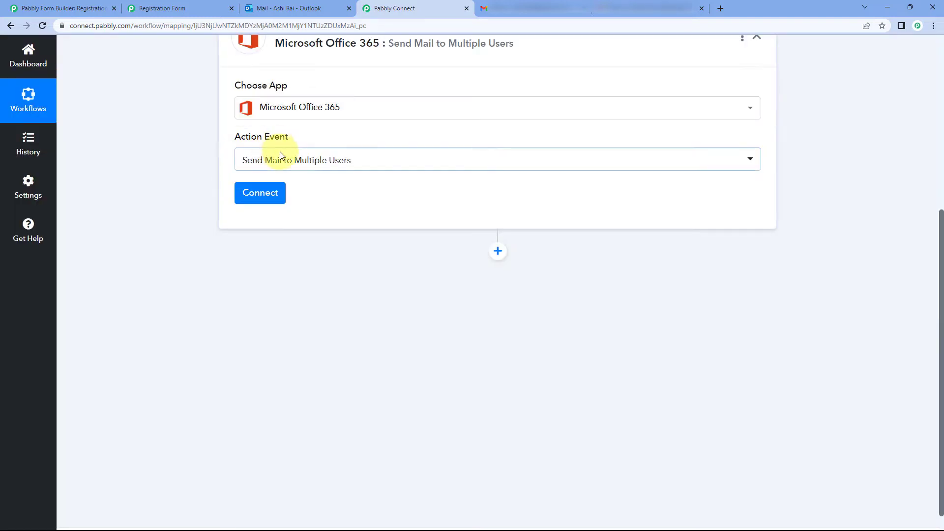
Step: Start adding a new Office 365 connection for the action
click(265, 194)
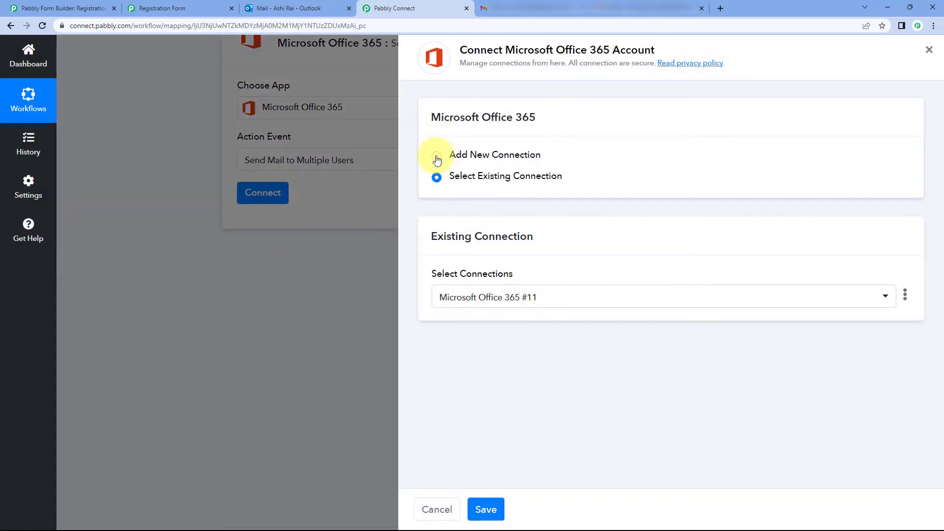
click(437, 156)
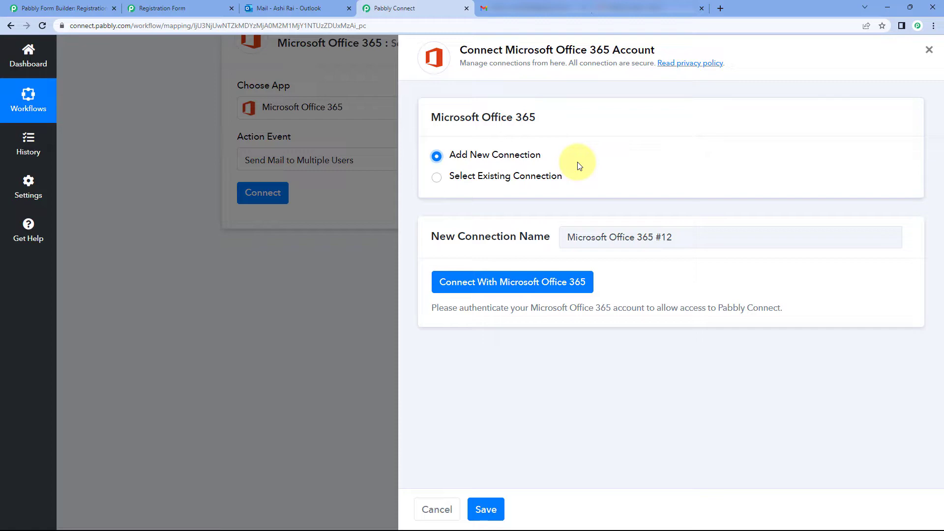
click(295, 9)
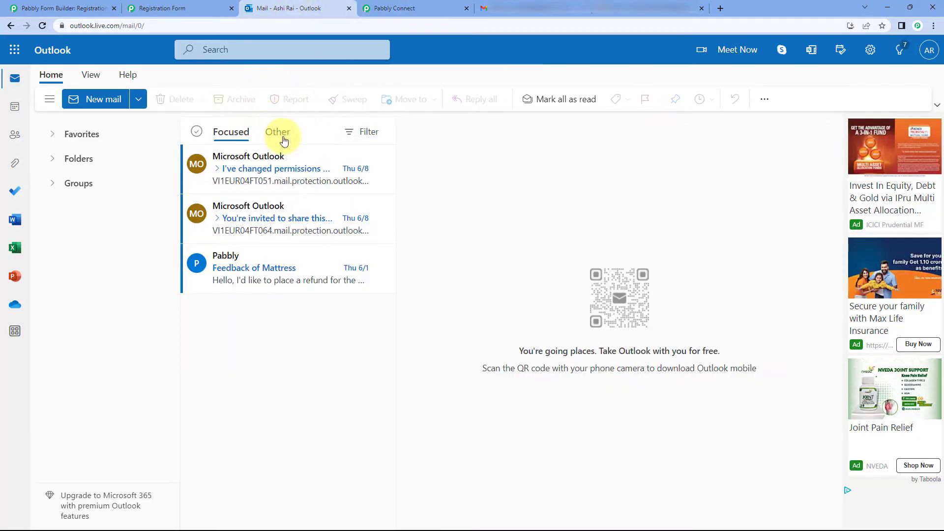
click(419, 6)
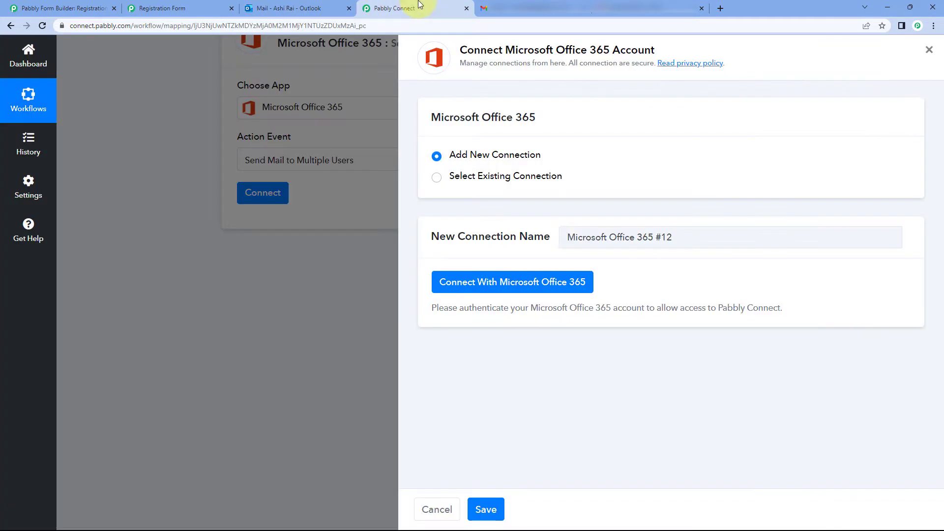
Step: Sign in with the Microsoft account to reach the permissions consent screen
click(500, 286)
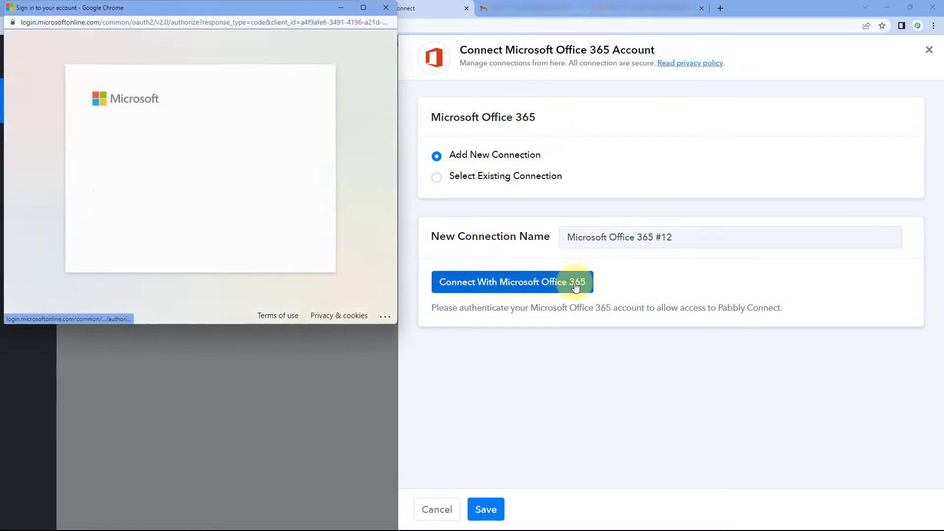
click(189, 175)
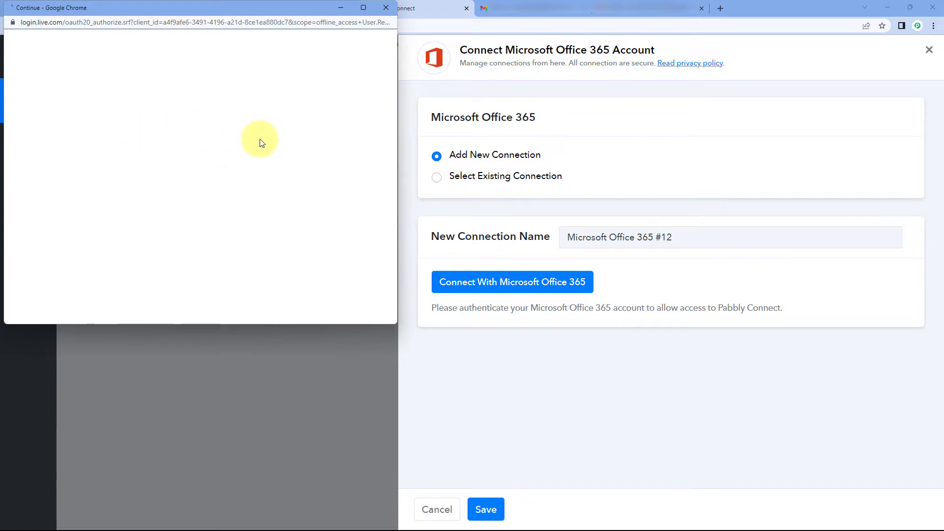
scroll(268, 179, down, 5)
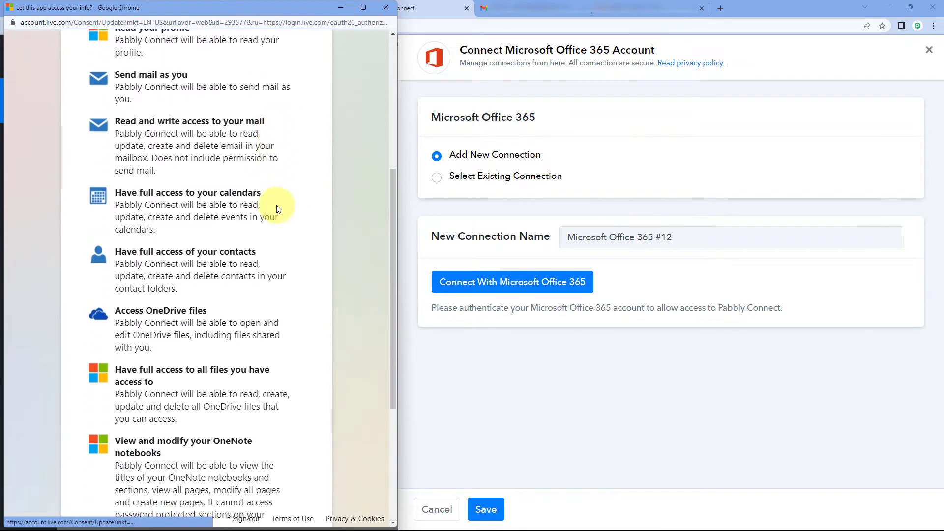
scroll(277, 209, down, 5)
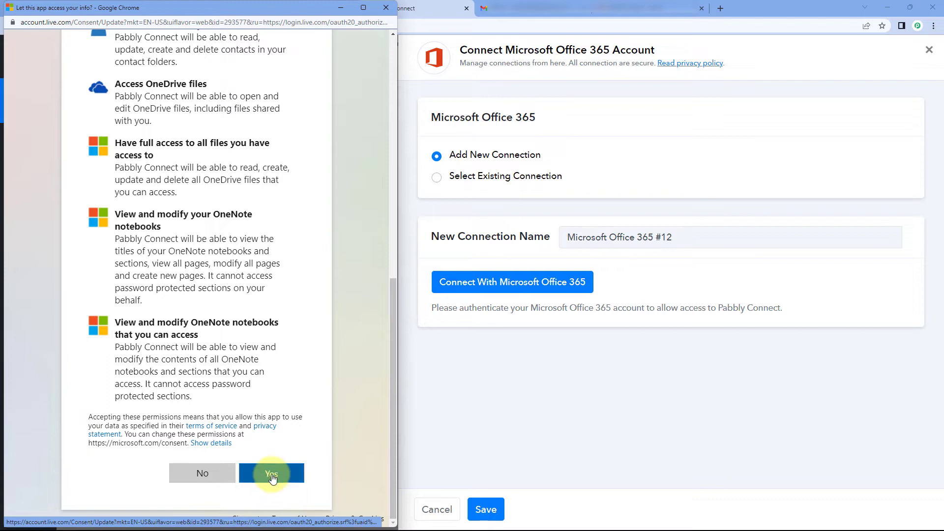
click(271, 475)
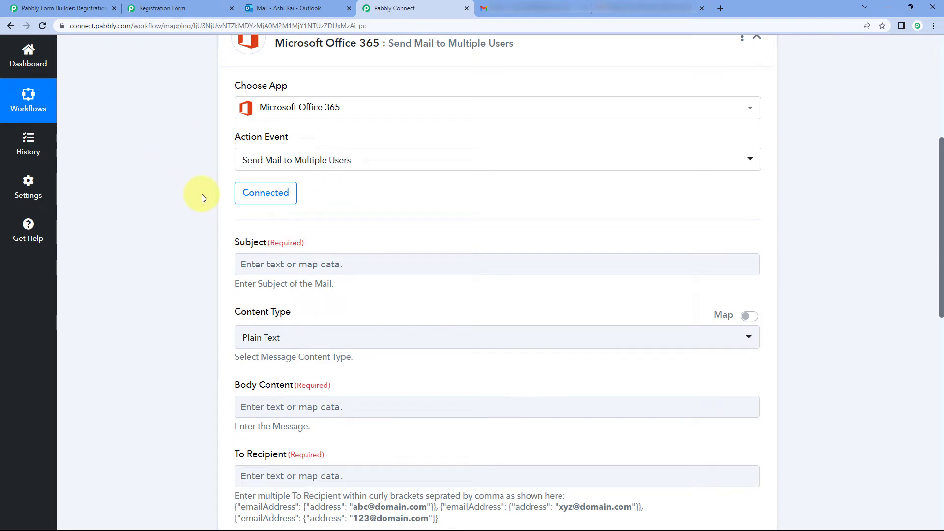
scroll(202, 198, down, 2)
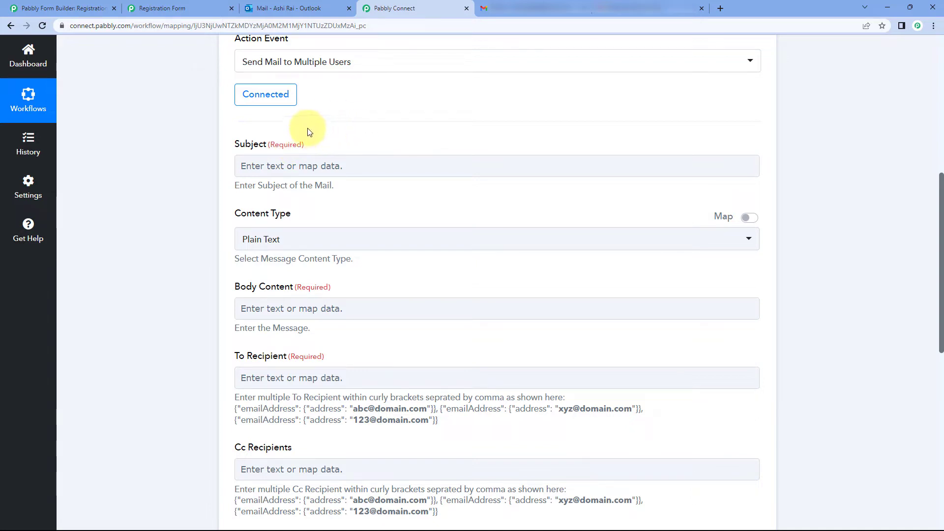
click(278, 165)
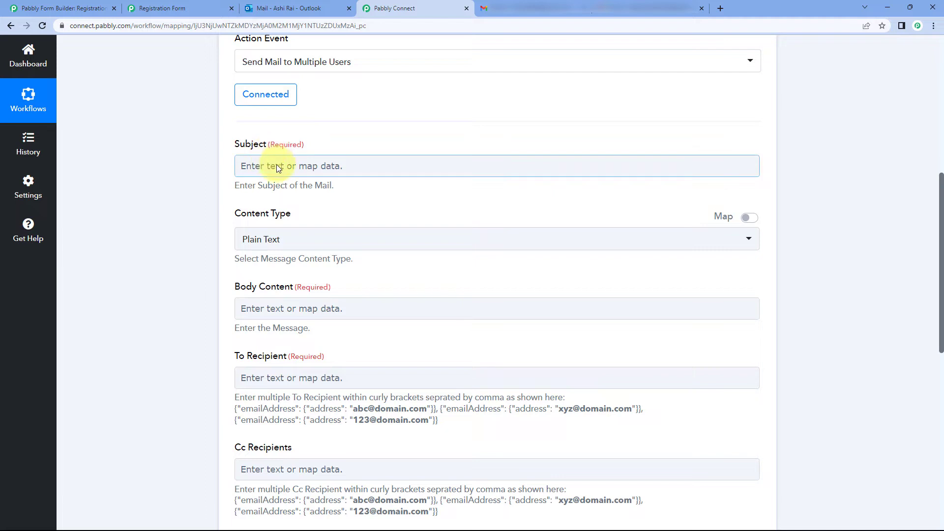
click(276, 166)
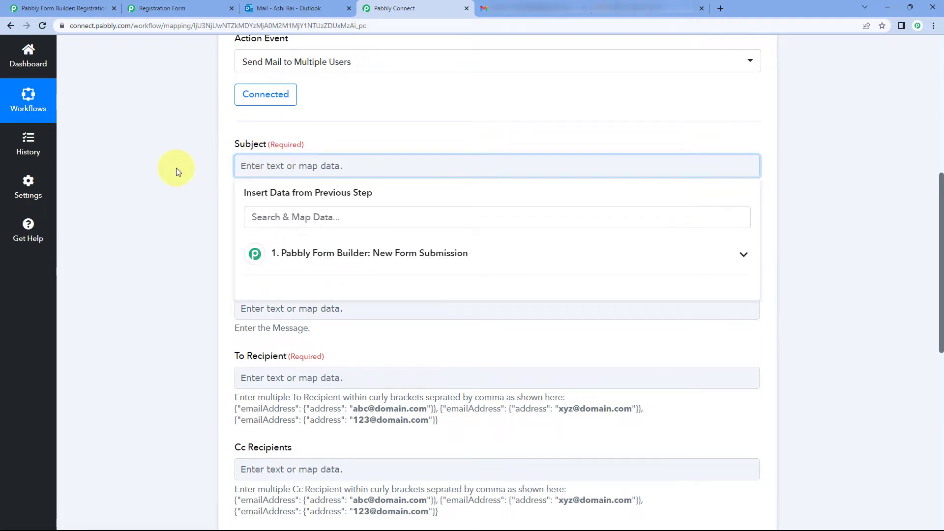
click(194, 181)
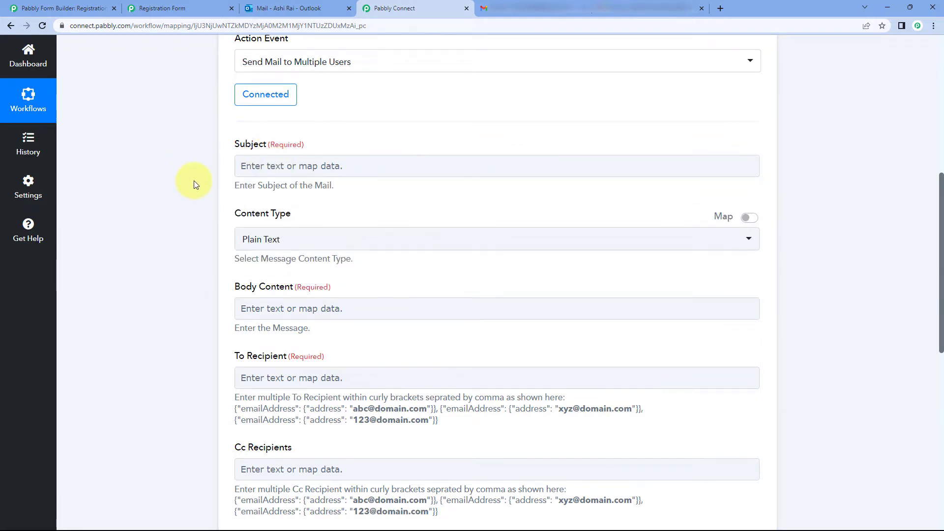
scroll(193, 181, up, 6)
click(326, 133)
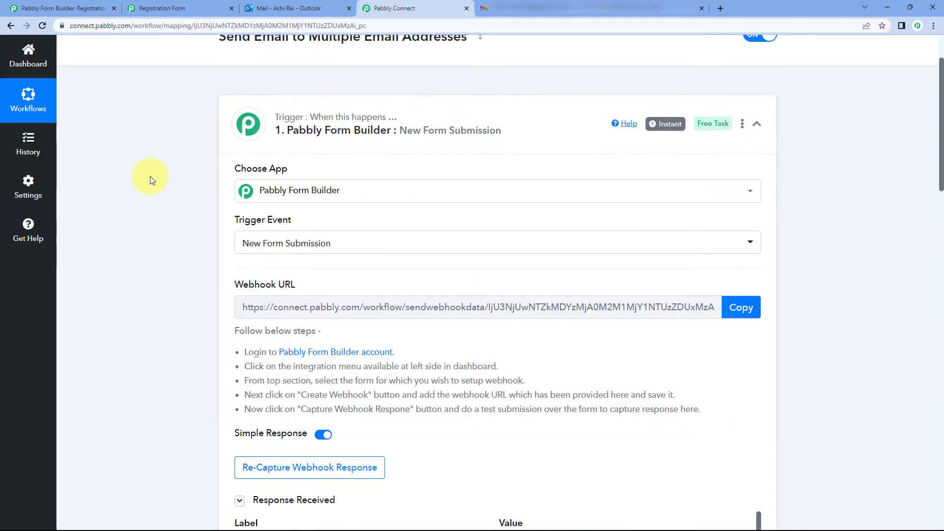
scroll(157, 180, down, 5)
scroll(204, 246, down, 4)
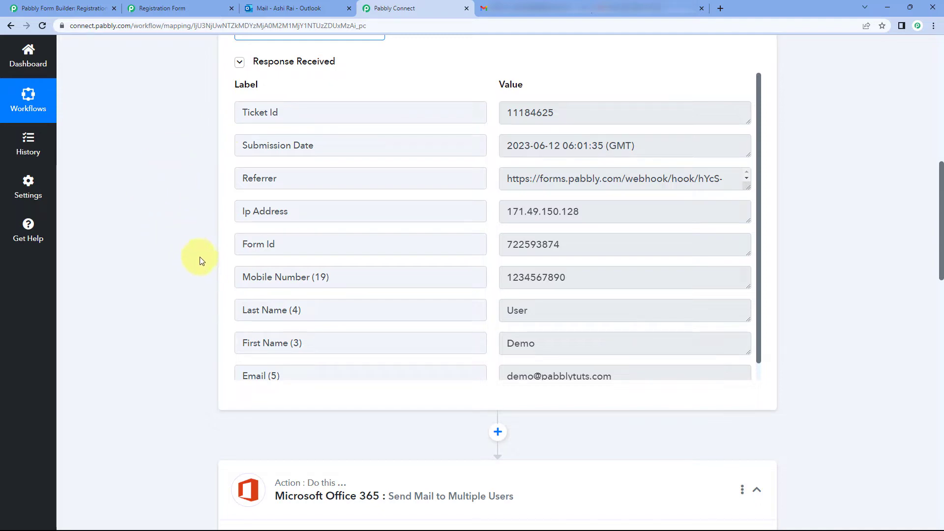
scroll(197, 206, down, 8)
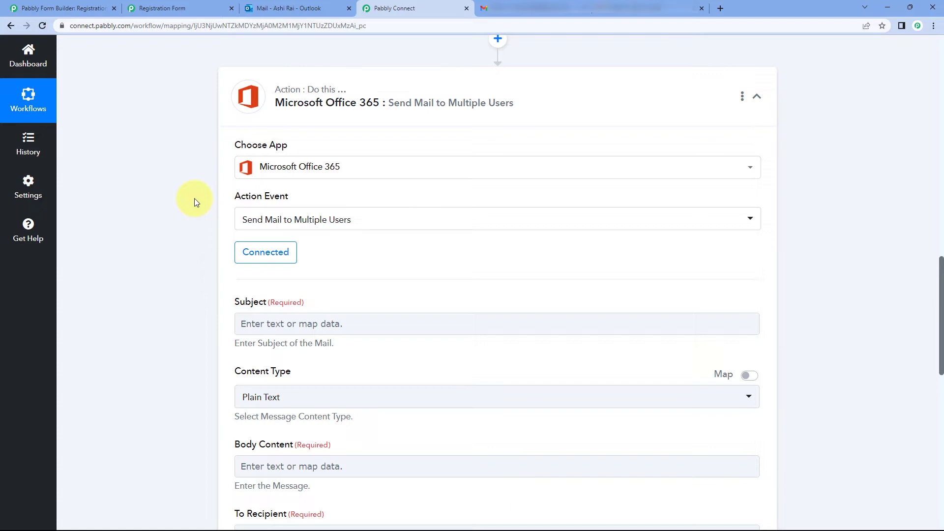
scroll(194, 198, down, 2)
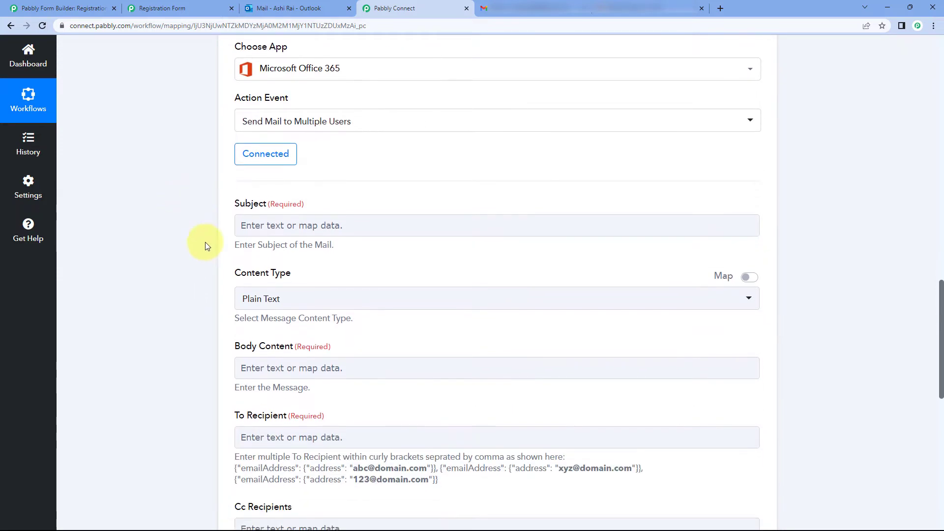
click(263, 223)
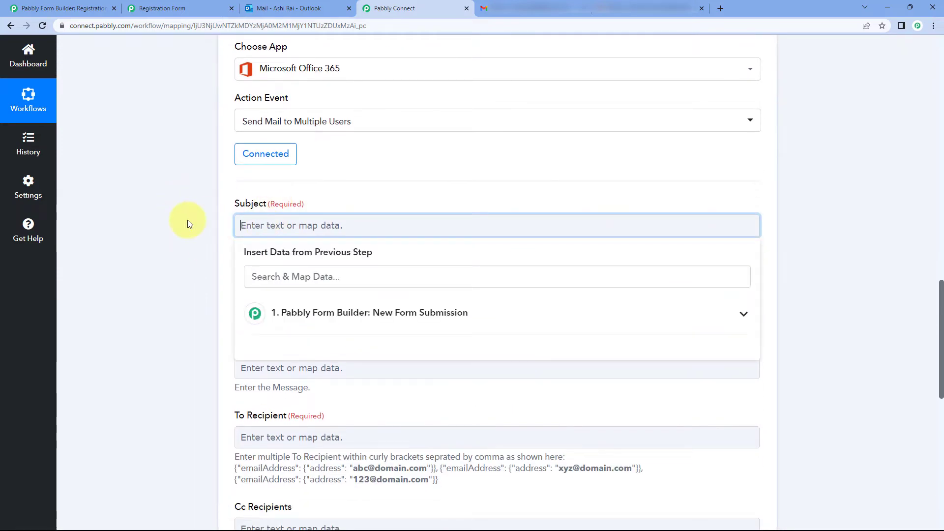
Step: Enter the subject 'New Form Submission Received', correcting the misspelling
text(New For)
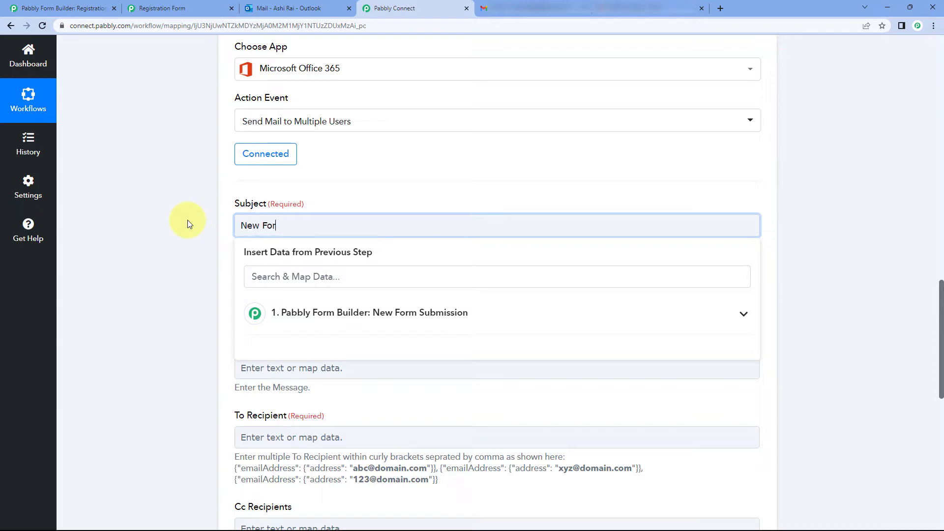
text(m Submission Recived)
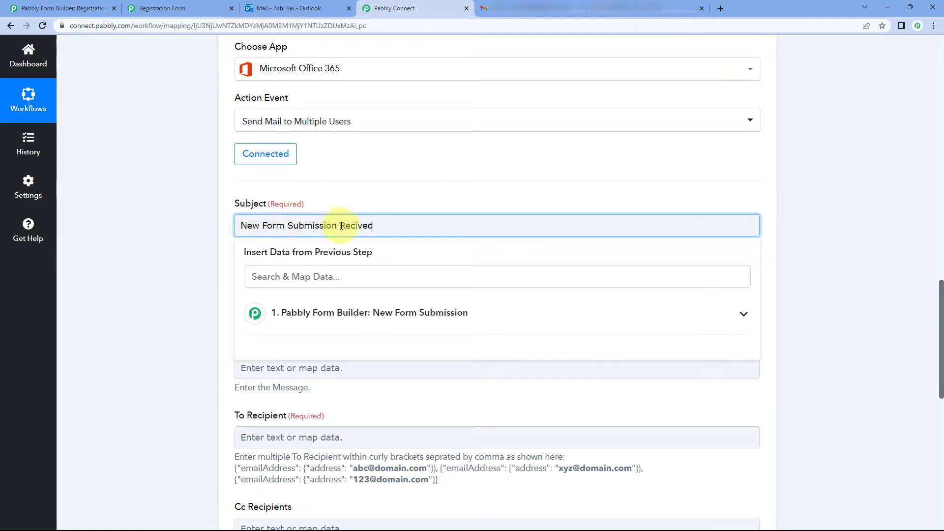
click(379, 202)
click(359, 224)
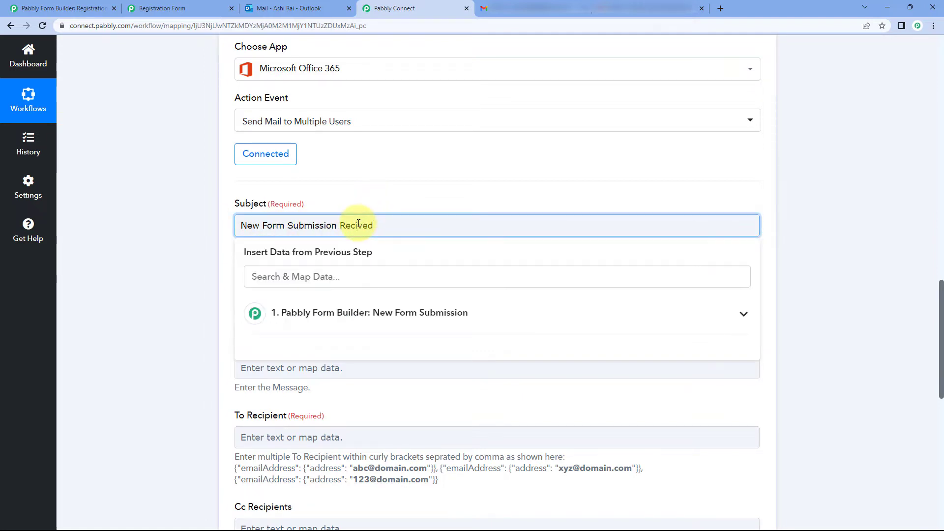
click(347, 165)
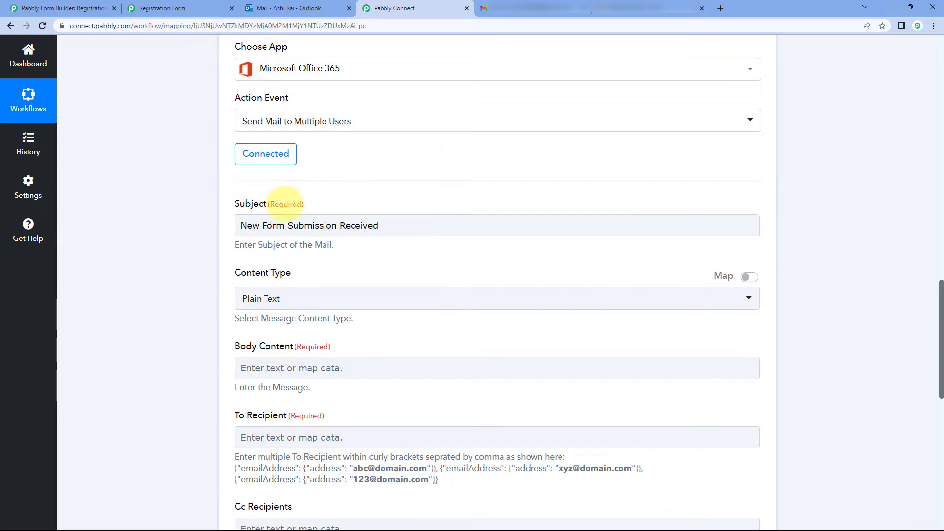
scroll(360, 196, down, 2)
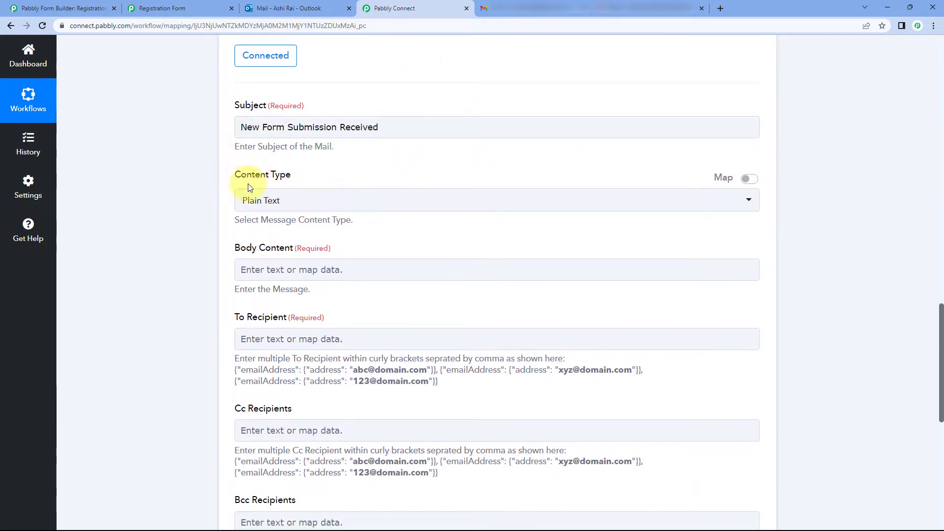
Step: Keep Plain Text as the mail content type
click(333, 199)
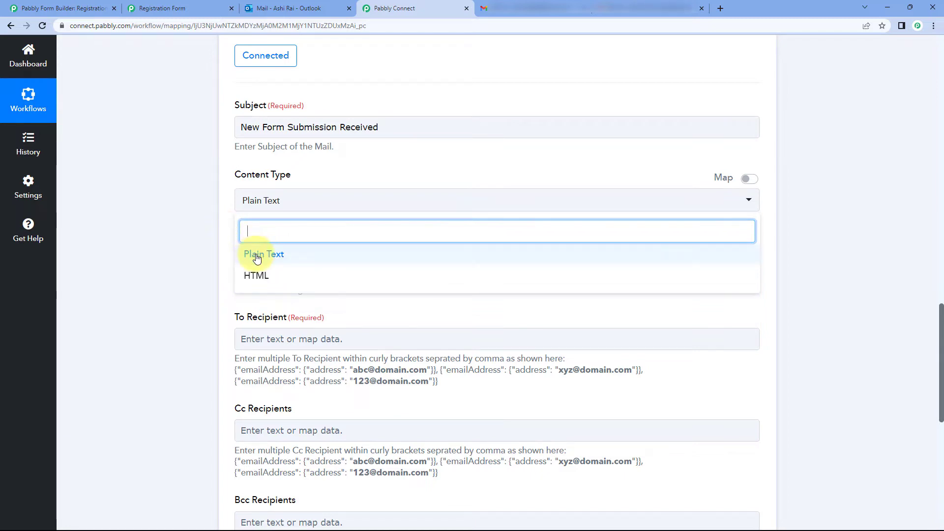
click(295, 254)
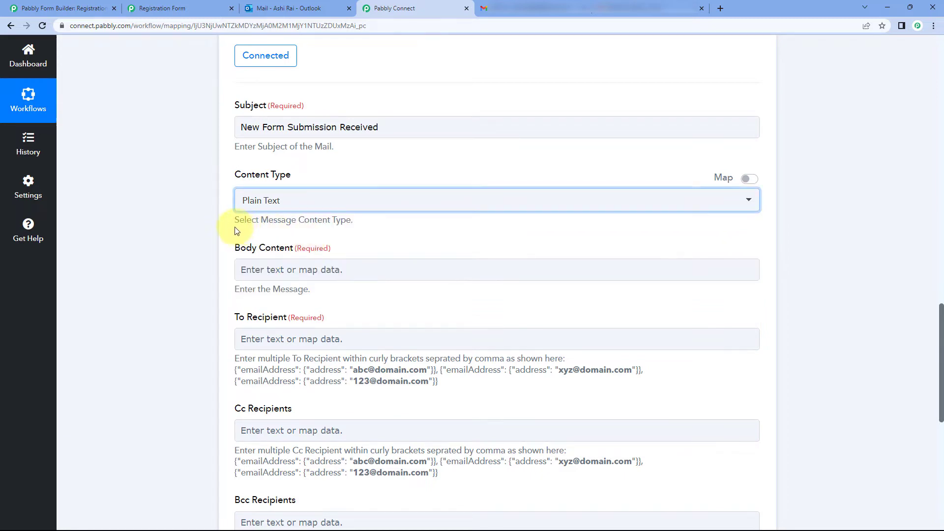
scroll(232, 228, up, 1)
scroll(232, 227, down, 3)
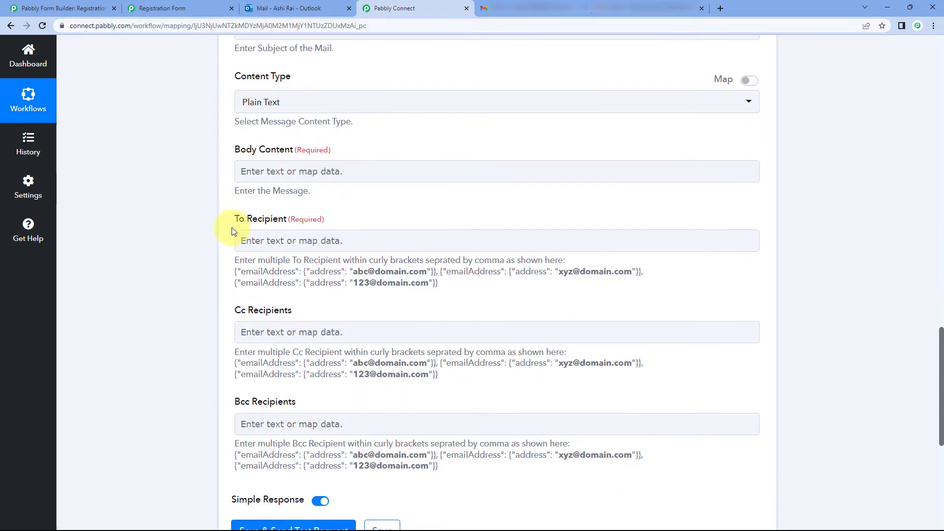
Step: Write the body: 'Hello,', a new-submission line, Name:, Email:, Mobile No.: labels, and 'Thanak You / Regards'
click(275, 175)
text(Hello,)
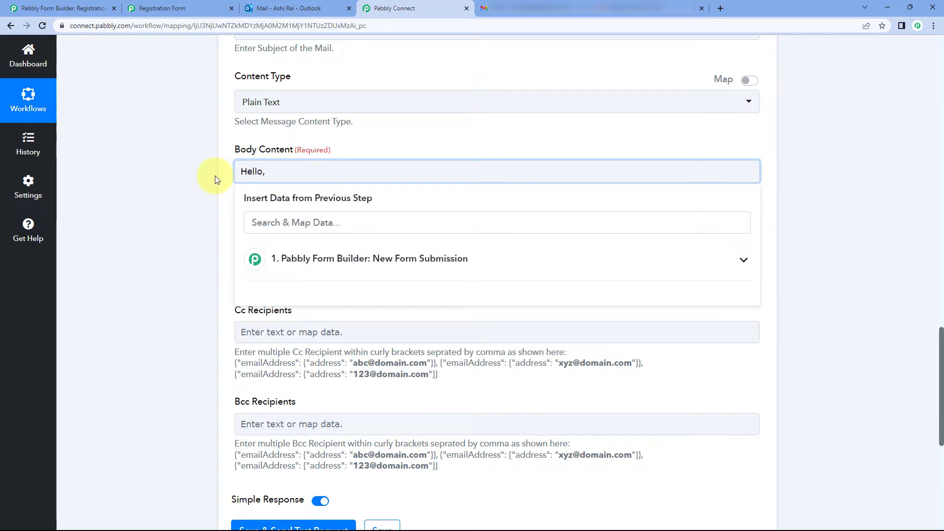
key(Return)
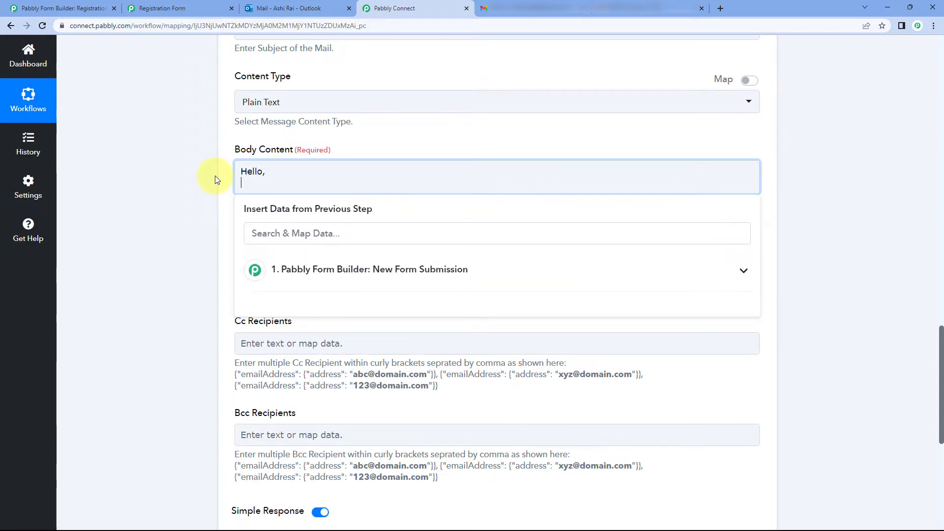
text(We have )
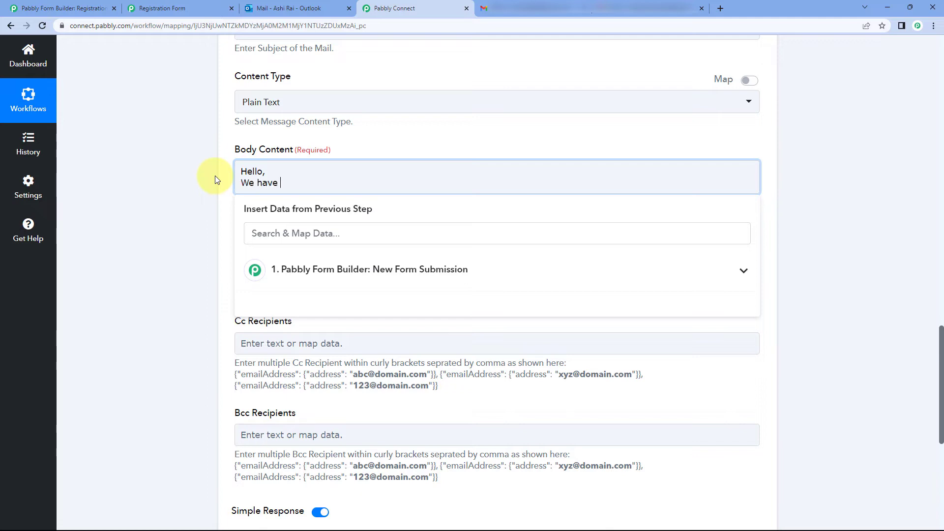
text(received a new form submission:  Name: Email: Mobile No.:  Thanak You Regards)
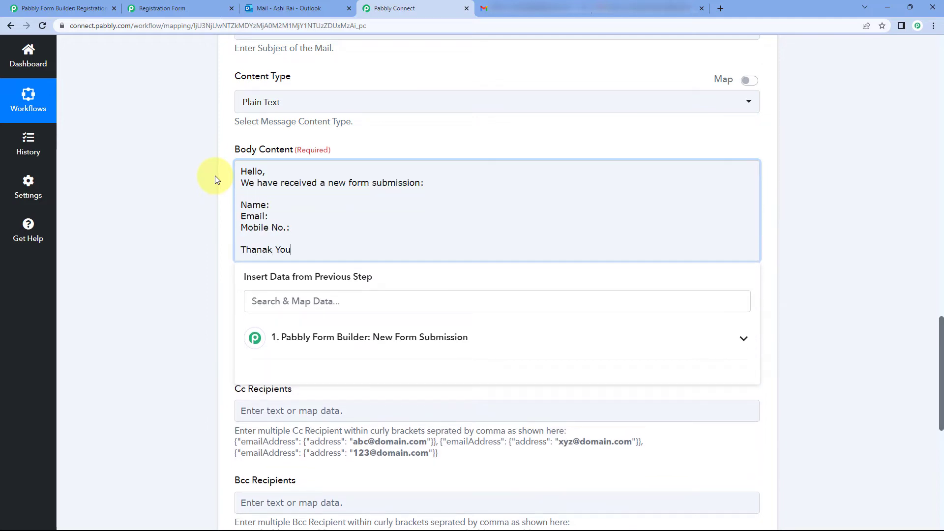
click(304, 176)
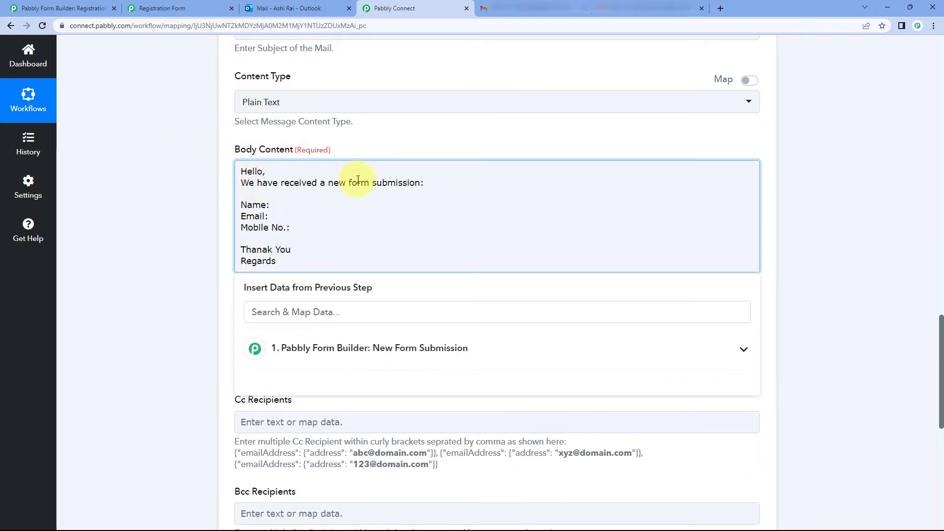
click(374, 147)
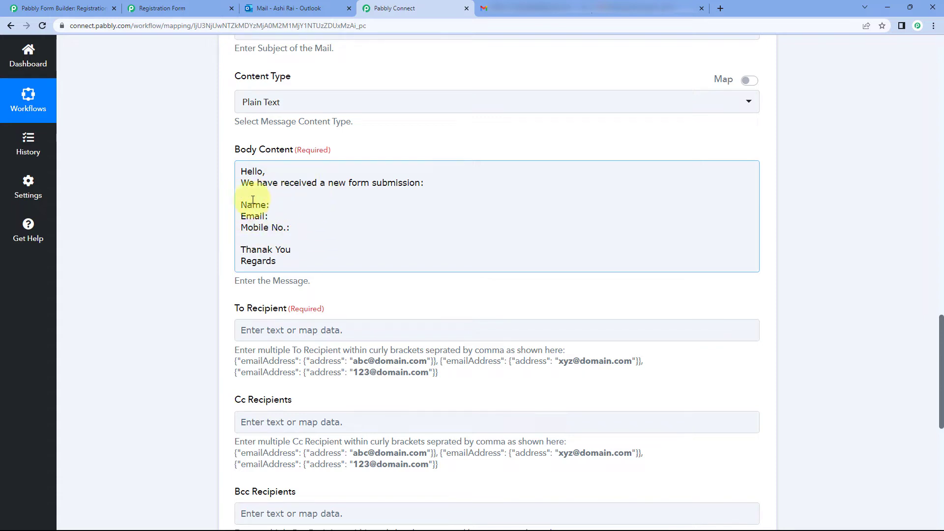
scroll(225, 189, up, 2)
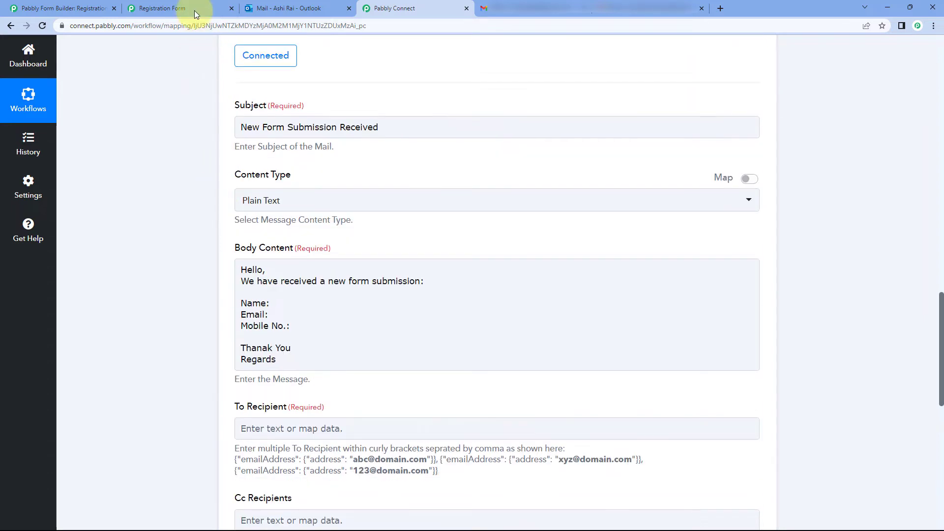
Step: Glance at the Registration Form page, then return to the editor's mail body text
click(194, 10)
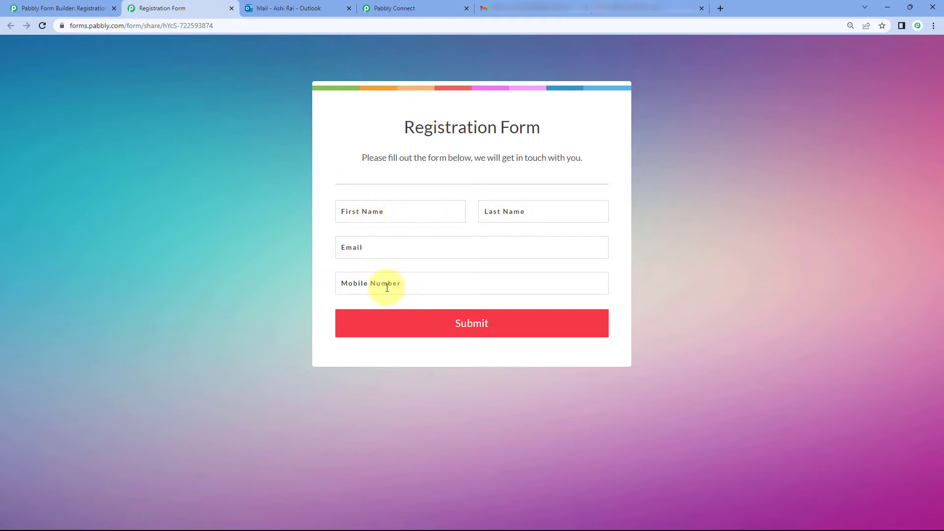
click(398, 8)
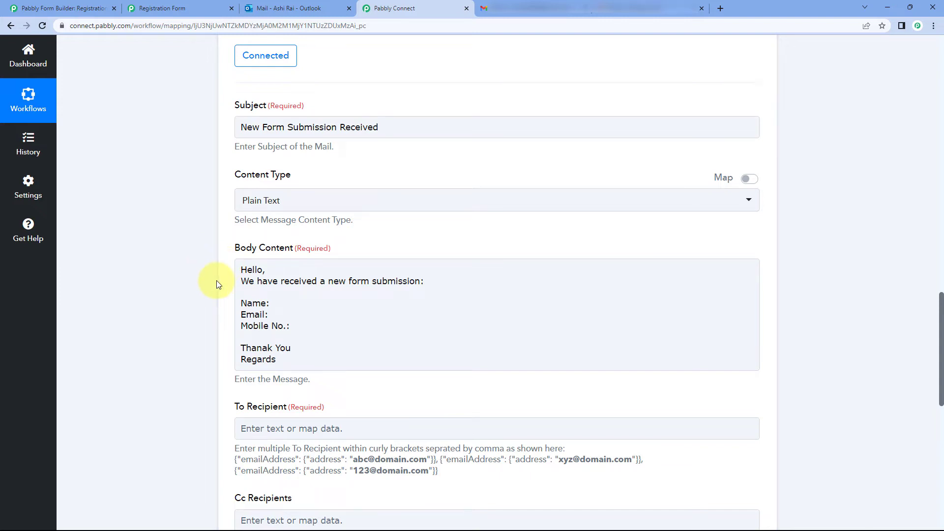
scroll(216, 280, up, 9)
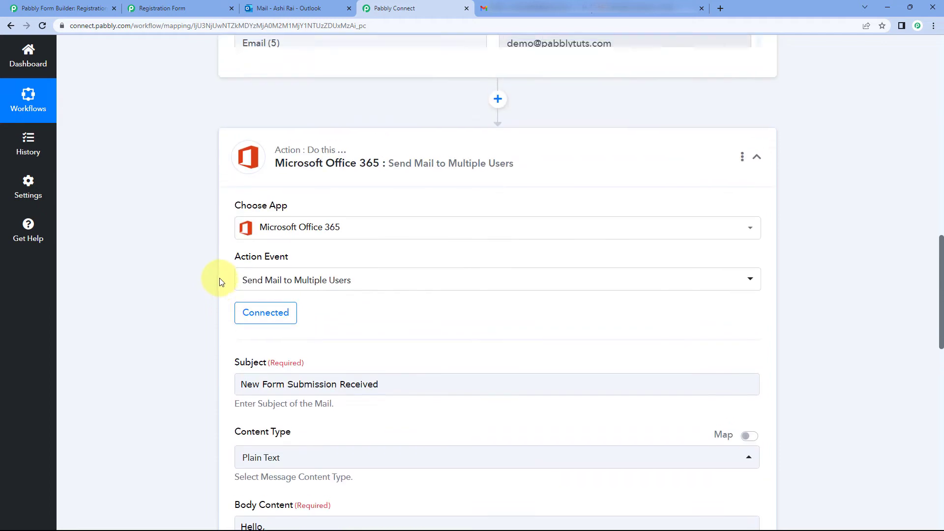
scroll(508, 241, up, 3)
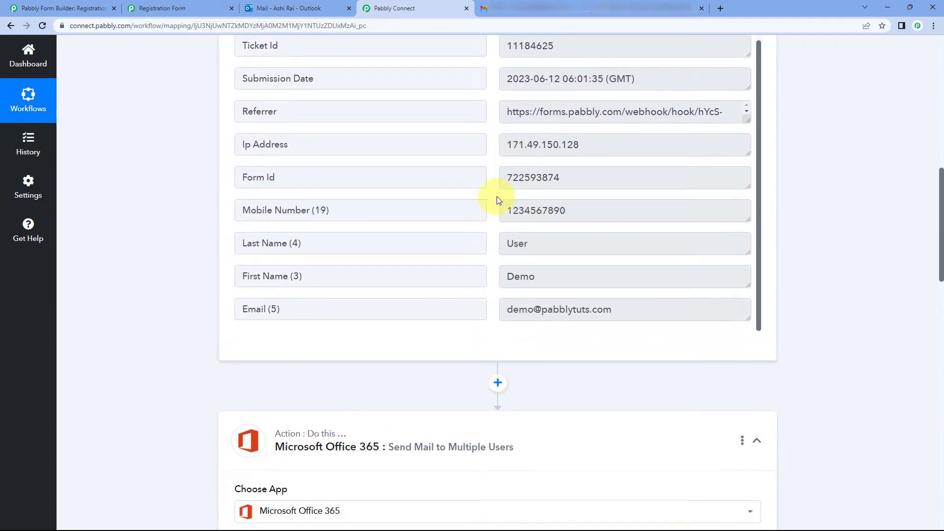
scroll(202, 286, down, 11)
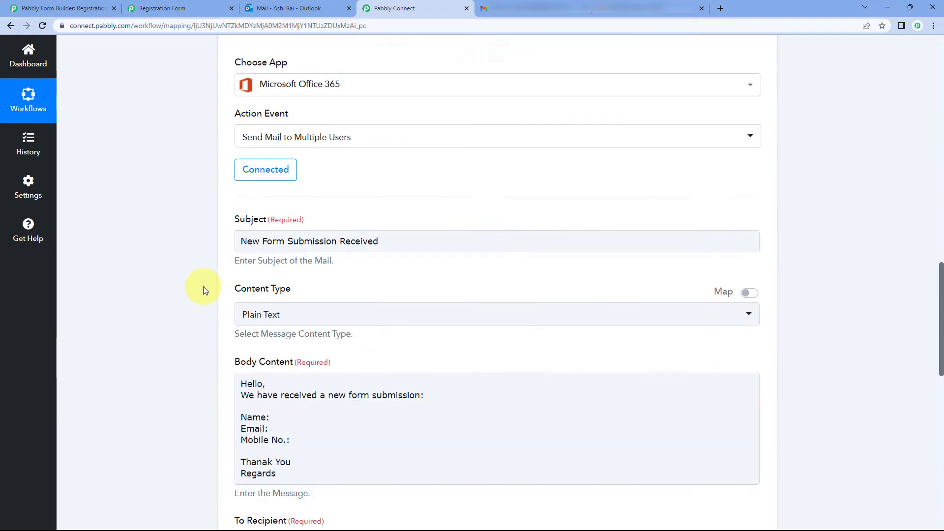
scroll(202, 286, down, 2)
click(306, 281)
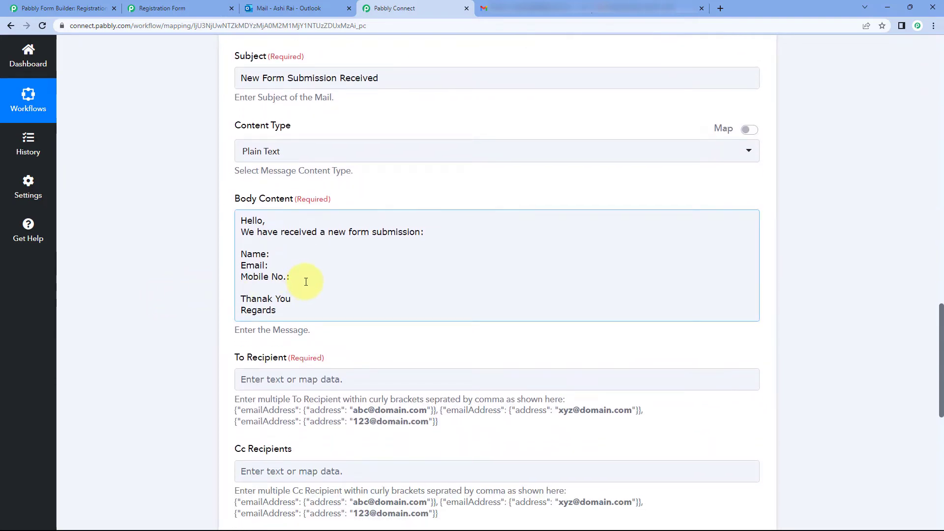
Step: Map the form's First Name and Last Name fields after Name:
click(283, 253)
scroll(209, 249, down, 1)
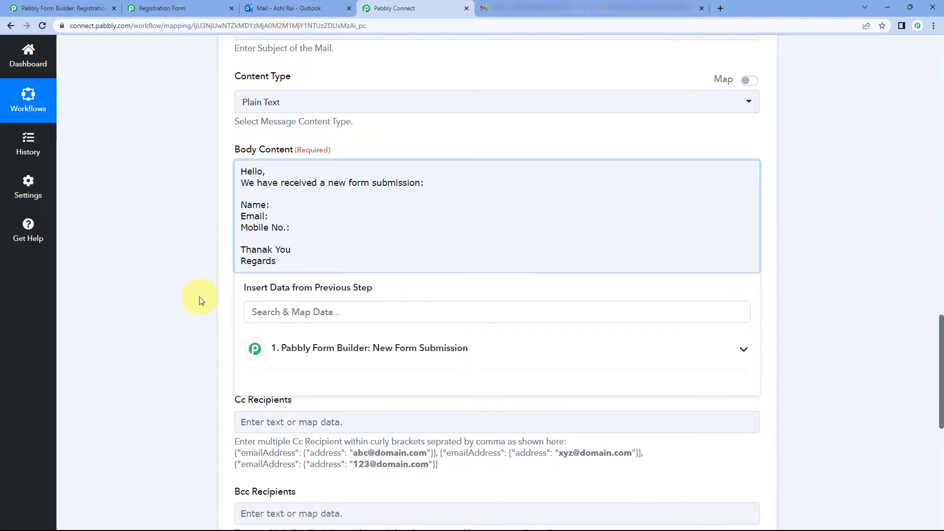
click(290, 344)
scroll(274, 339, down, 3)
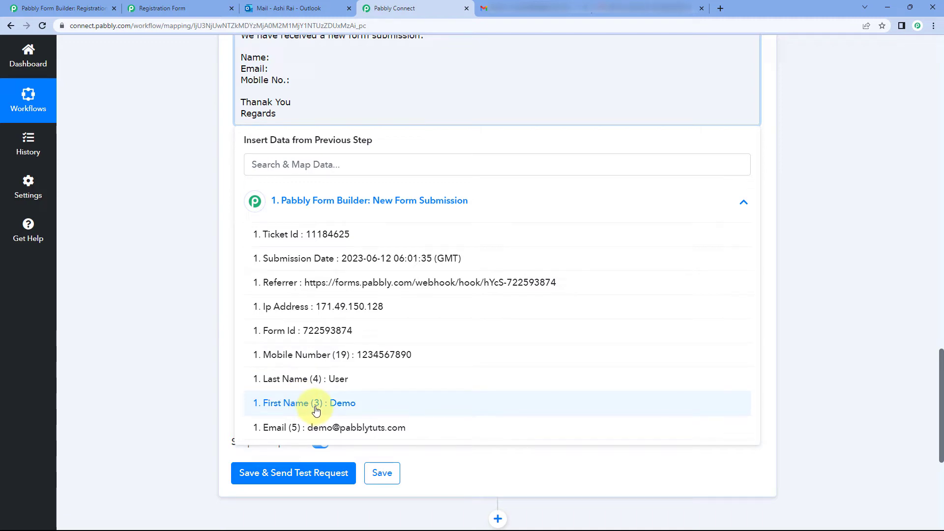
click(316, 411)
scroll(320, 118, up, 1)
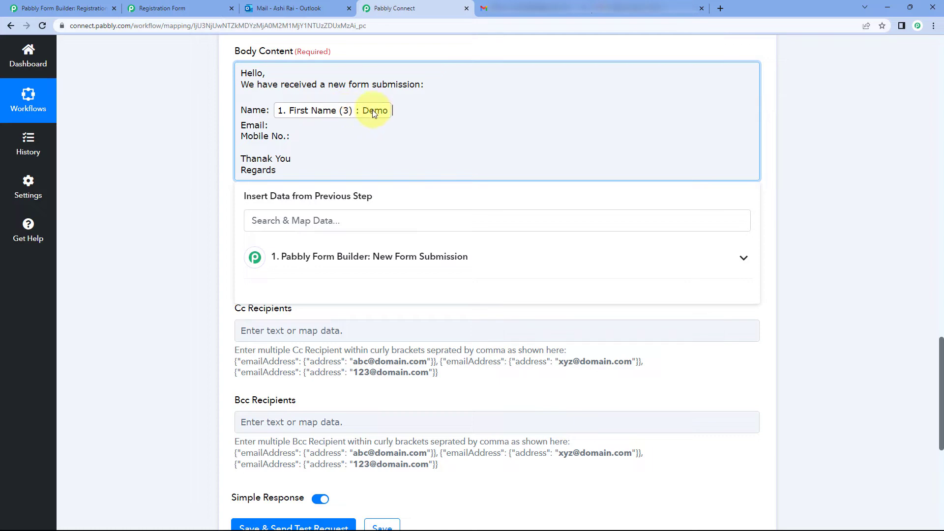
click(324, 273)
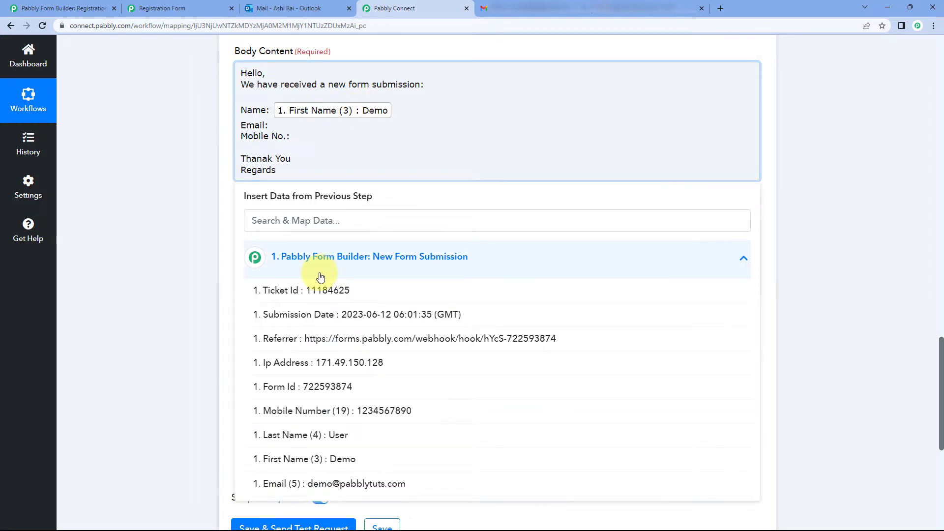
click(321, 442)
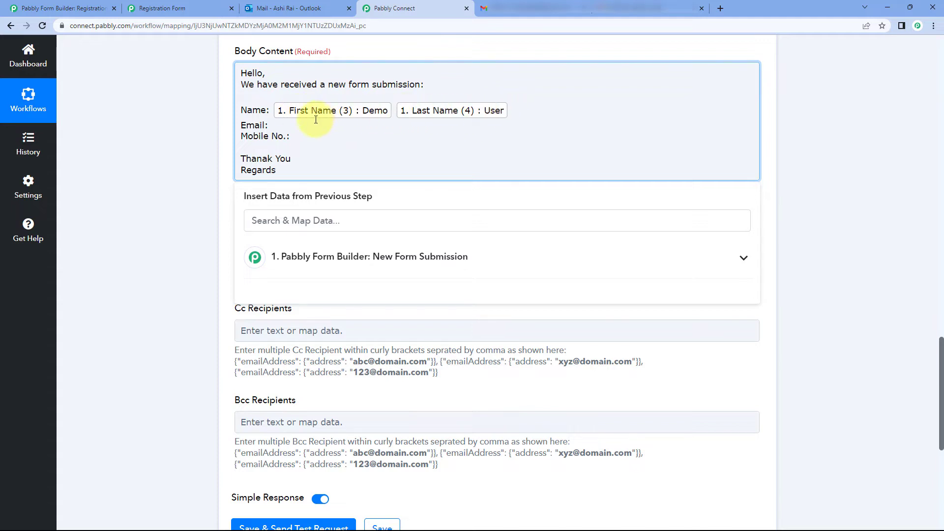
Step: Map the form's Email after Email: and Mobile Number after Mobile No.:
click(291, 125)
click(295, 257)
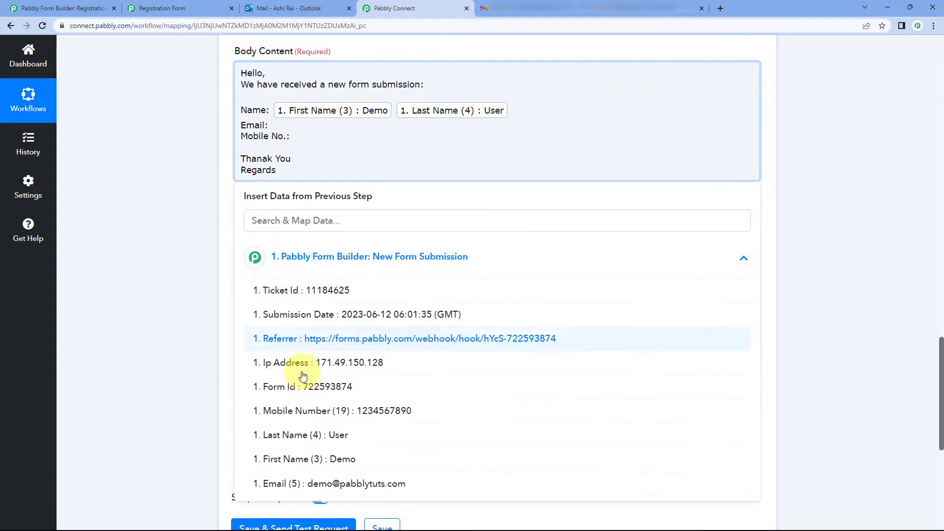
click(332, 479)
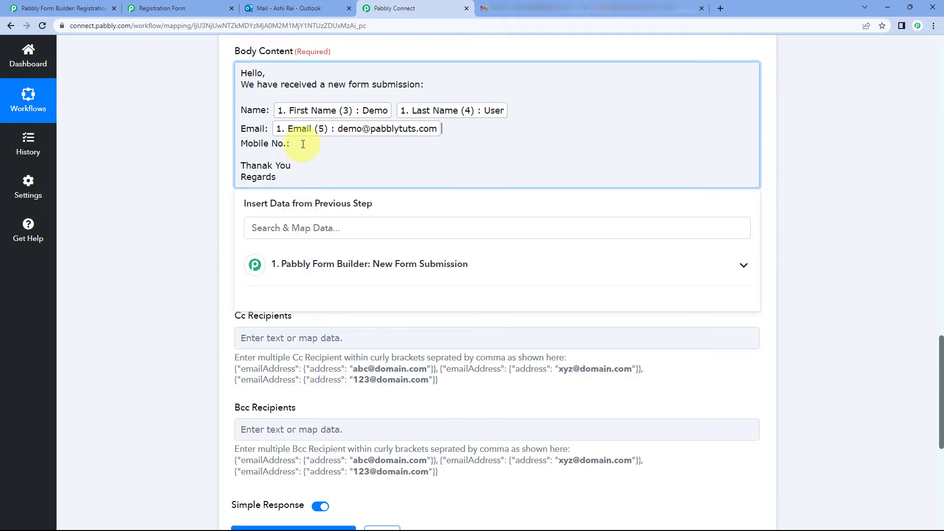
click(301, 143)
click(312, 264)
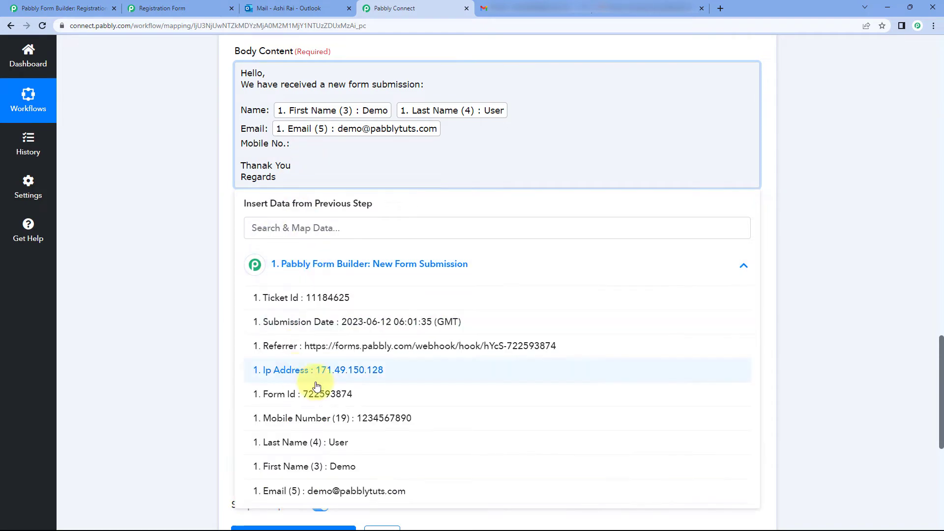
click(315, 422)
click(191, 218)
scroll(191, 218, up, 2)
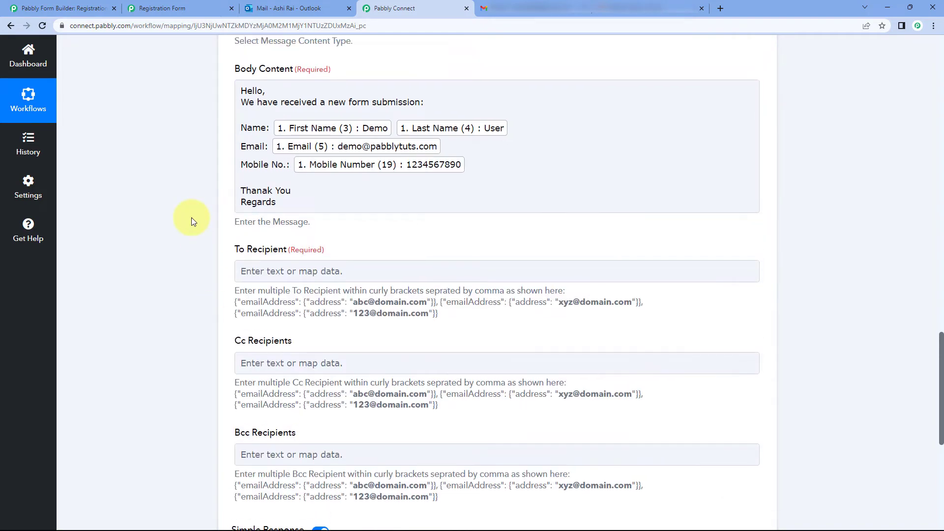
scroll(211, 182, down, 2)
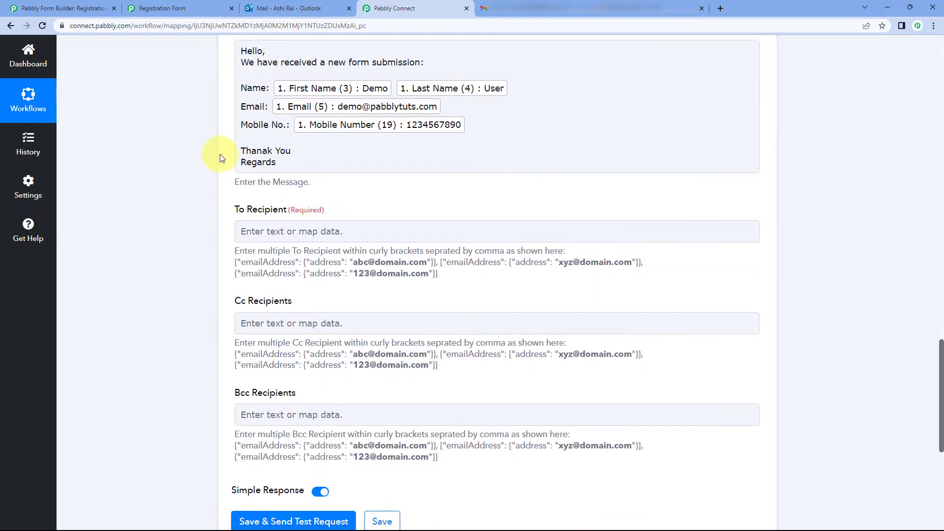
scroll(219, 153, up, 4)
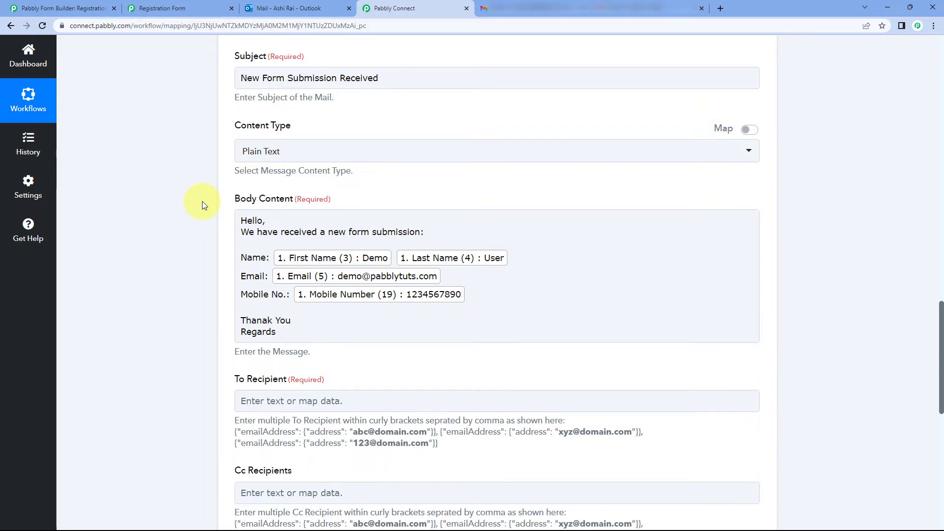
scroll(184, 216, down, 1)
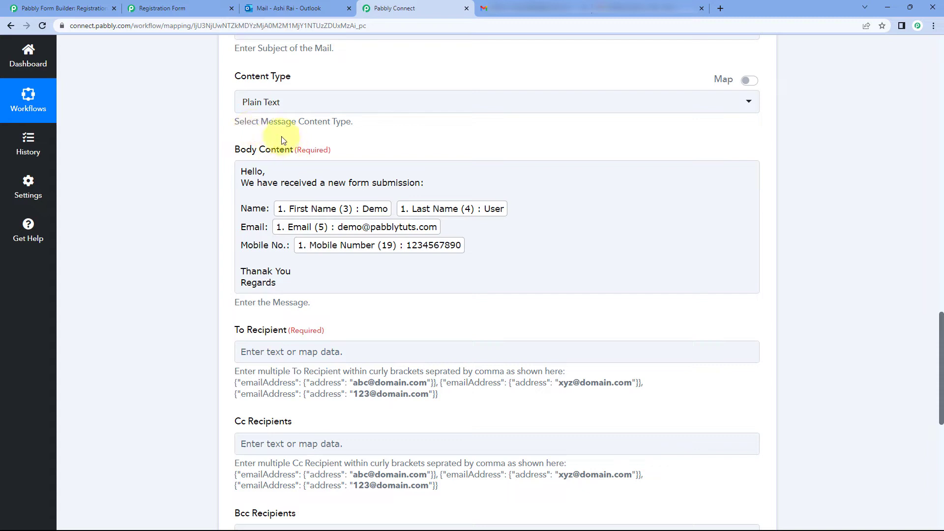
scroll(391, 152, down, 1)
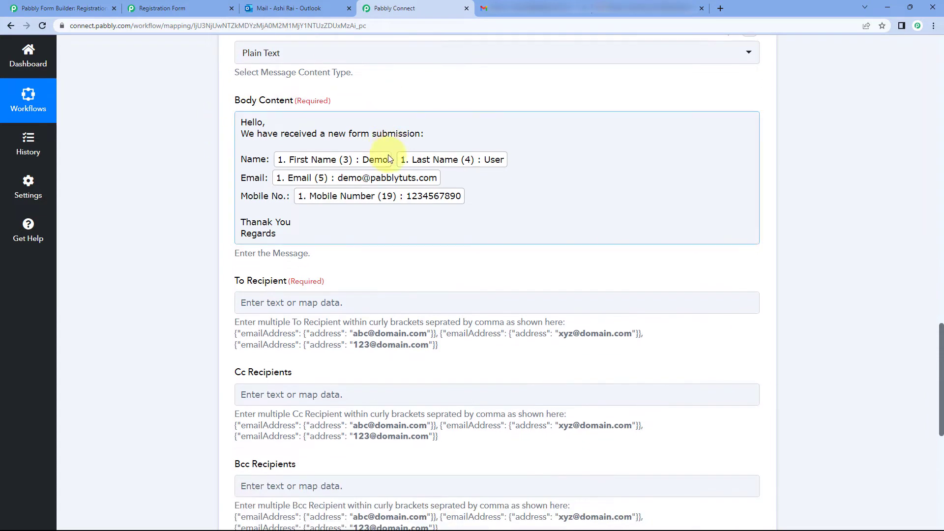
scroll(228, 152, down, 2)
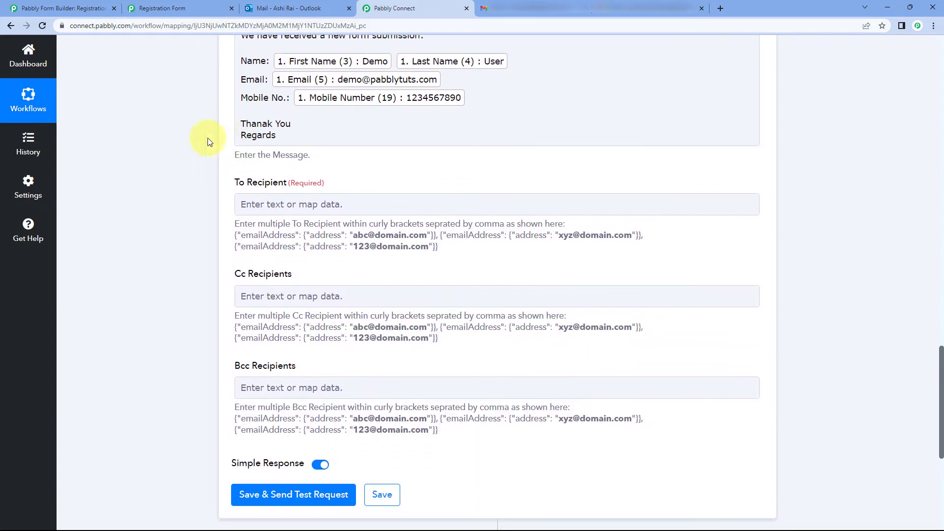
scroll(246, 152, down, 1)
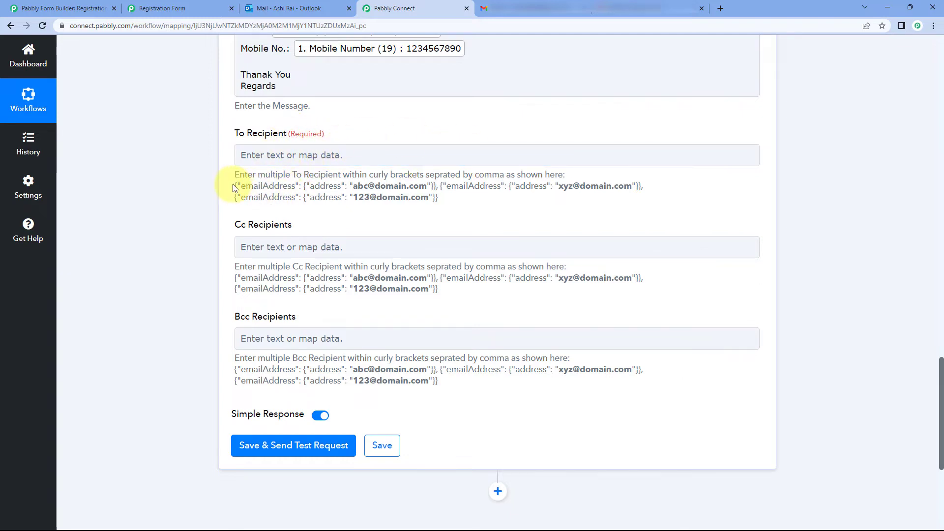
mouse_move(235, 185)
mouse_down()
mouse_move(411, 197)
mouse_move(390, 186)
mouse_move(251, 171)
mouse_move(229, 182)
mouse_move(427, 187)
mouse_move(438, 179)
mouse_move(433, 187)
mouse_move(240, 186)
mouse_up()
click(304, 186)
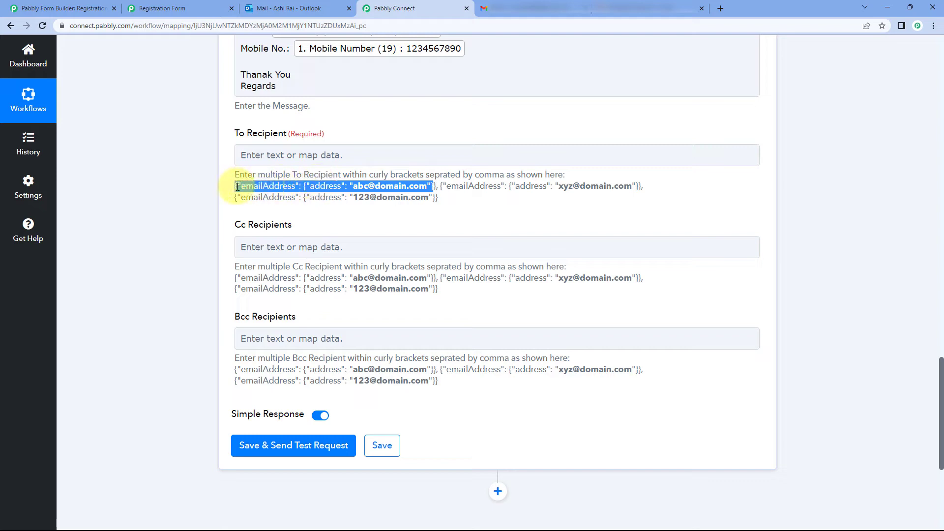
click(237, 186)
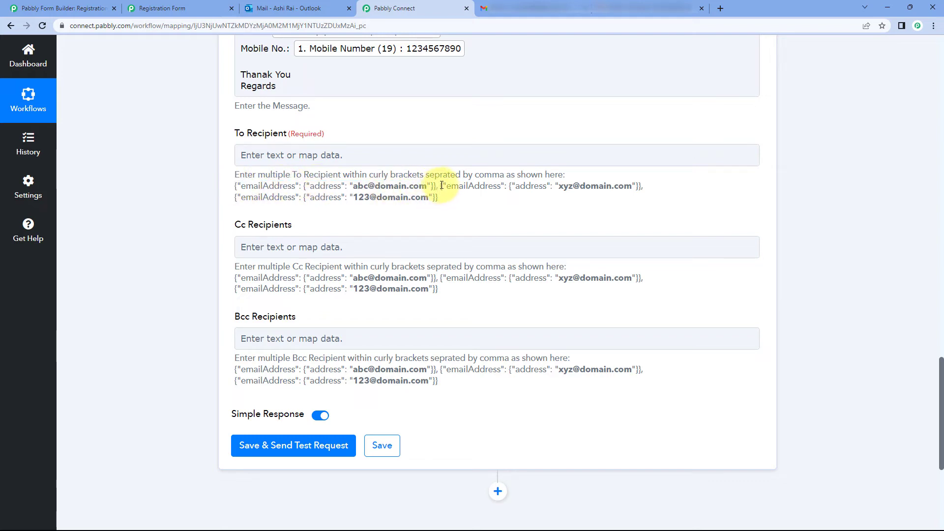
drag(440, 186, 643, 187)
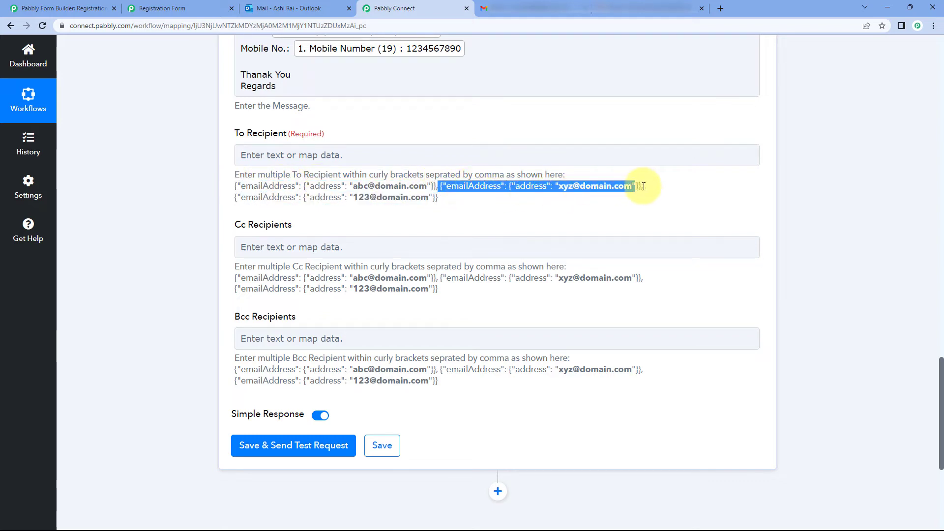
click(597, 198)
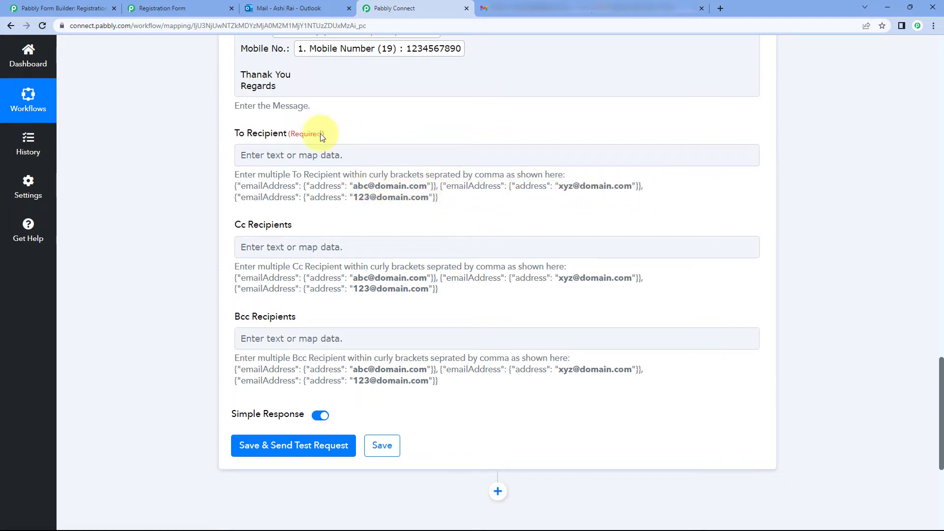
click(296, 156)
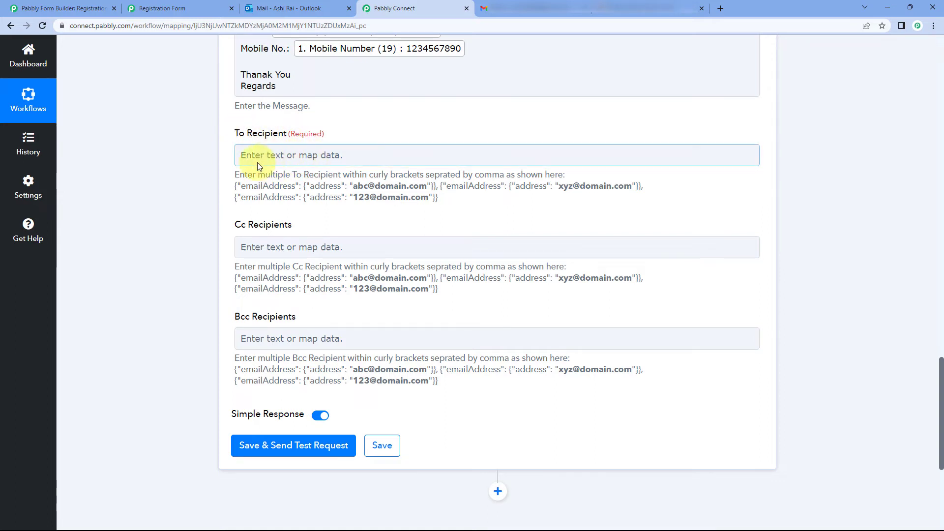
drag(235, 186, 436, 189)
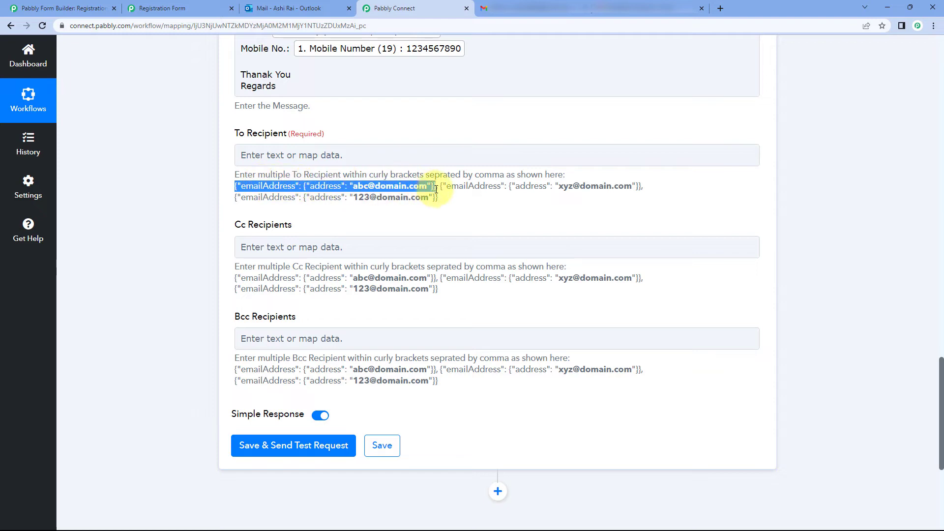
key(ctrl+c)
click(337, 154)
key(ctrl+v)
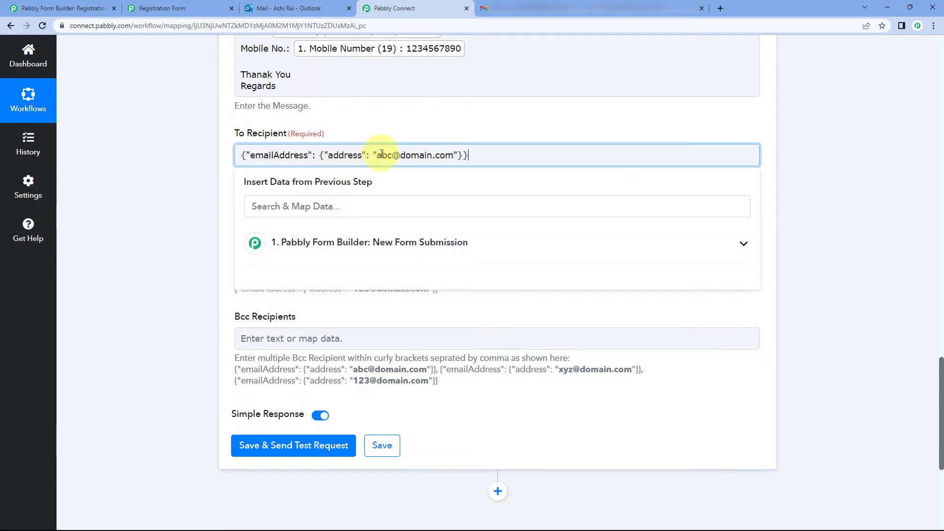
drag(378, 156, 456, 157)
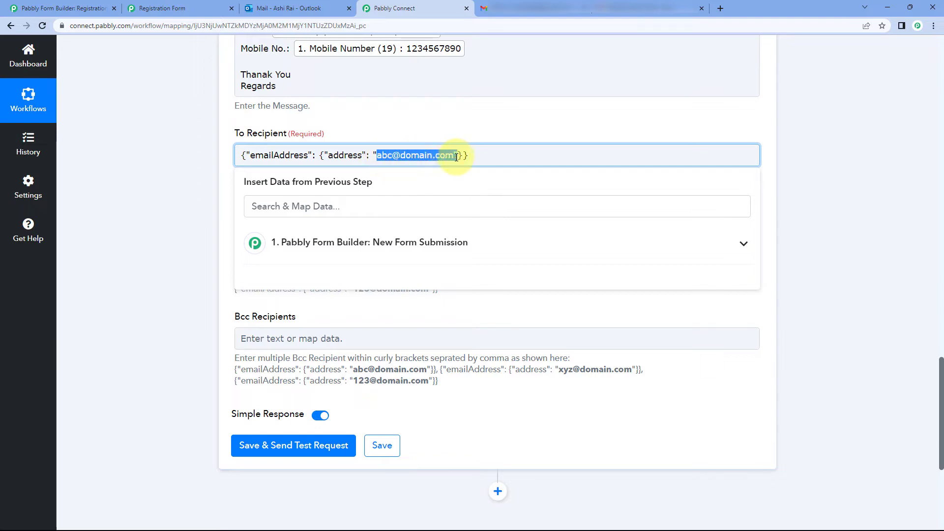
key(BackSpace)
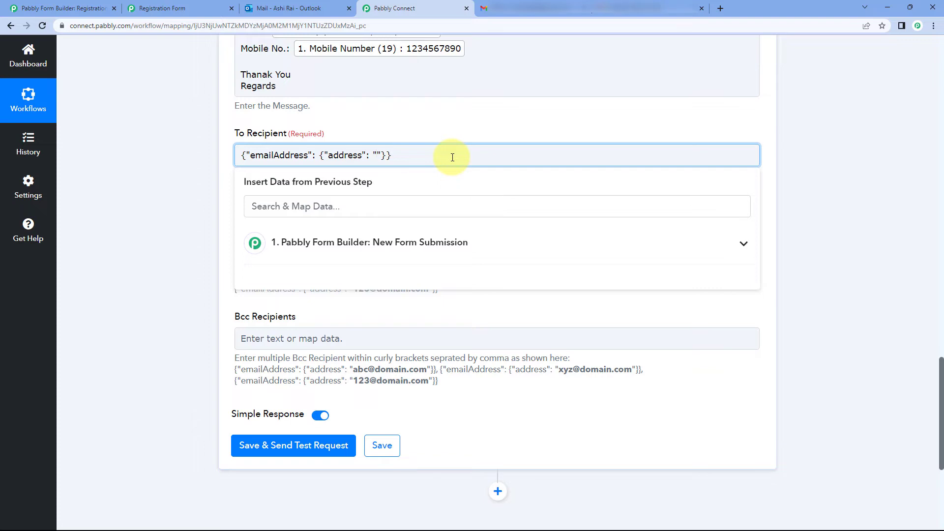
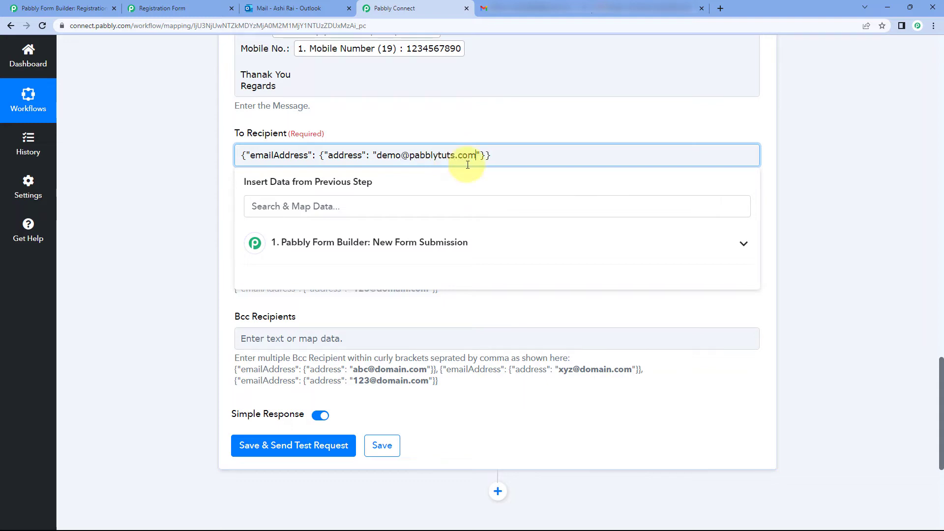
click(116, 183)
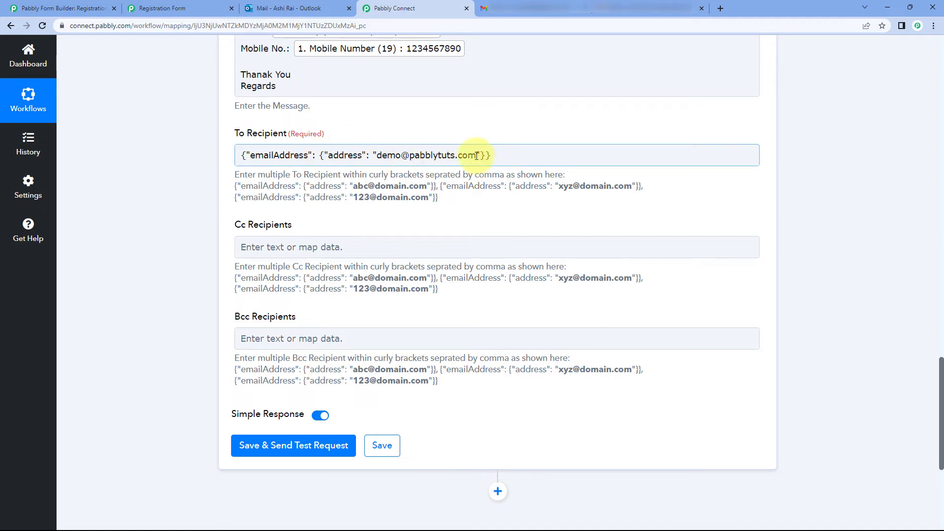
Step: Clear the recipient address, map the form's Email field, then remove it again
drag(477, 156, 377, 156)
key(BackSpace)
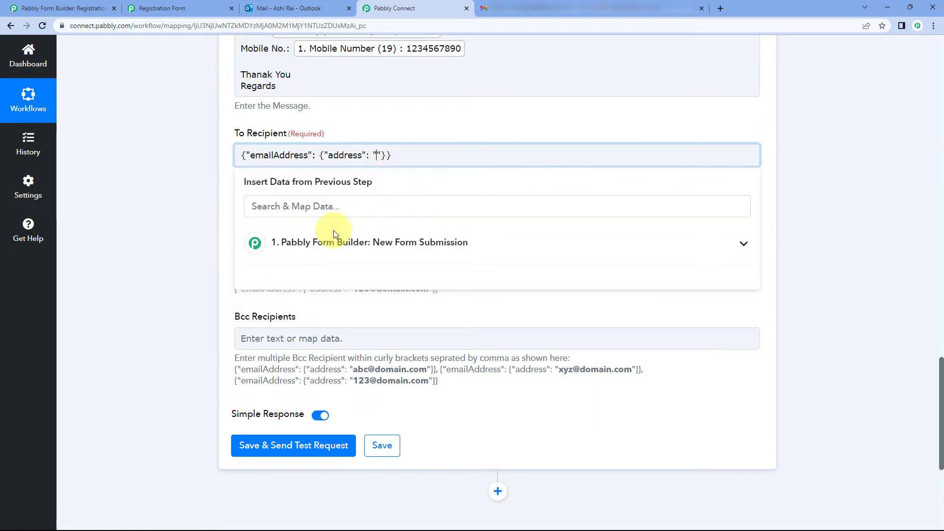
click(366, 243)
scroll(325, 332, down, 1)
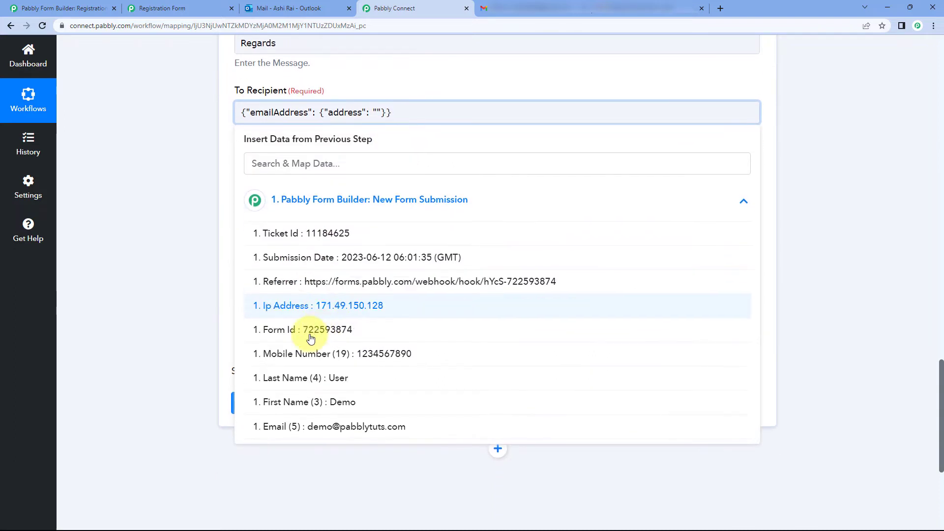
click(358, 430)
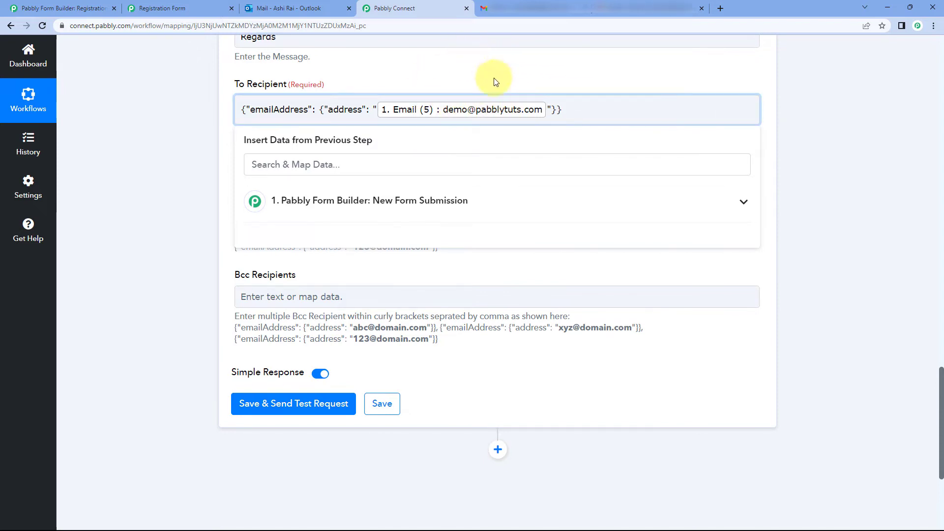
key(BackSpace)
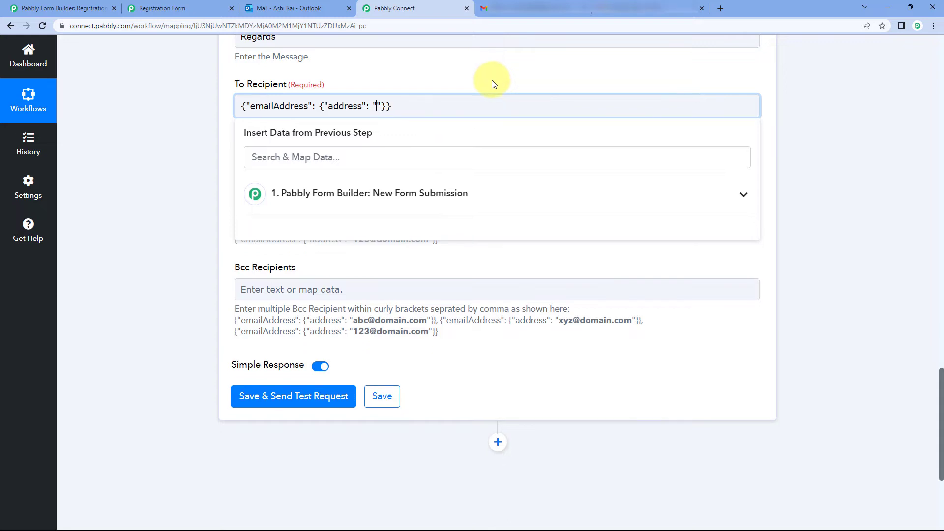
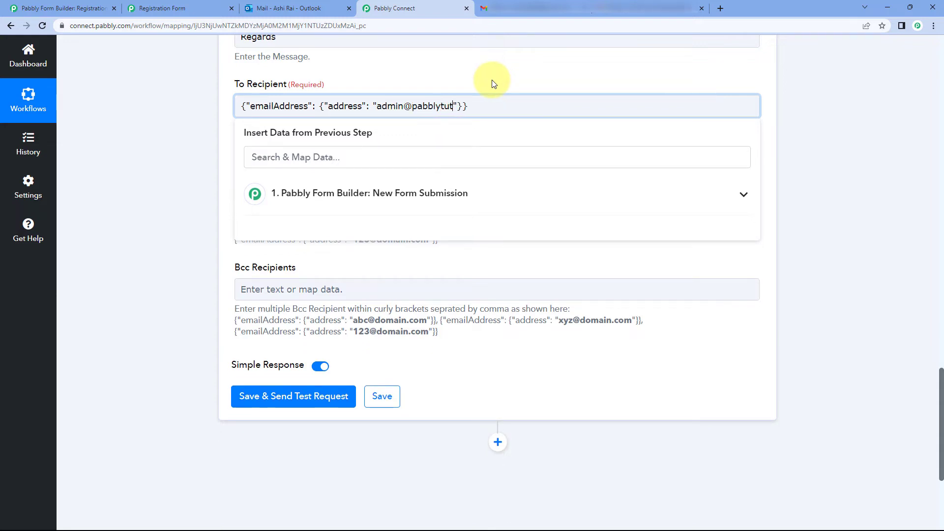
Step: Type the admin mailbox address into the entry and add a trailing comma
click(494, 83)
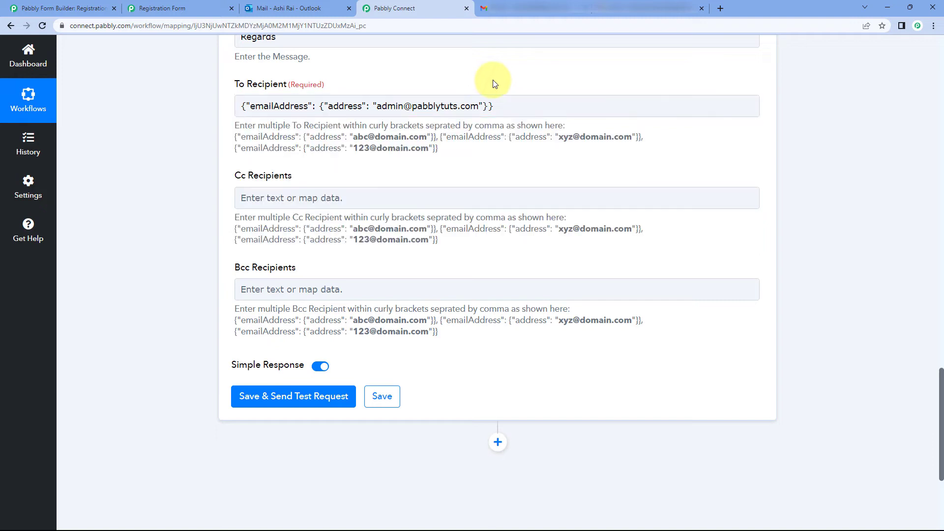
click(497, 107)
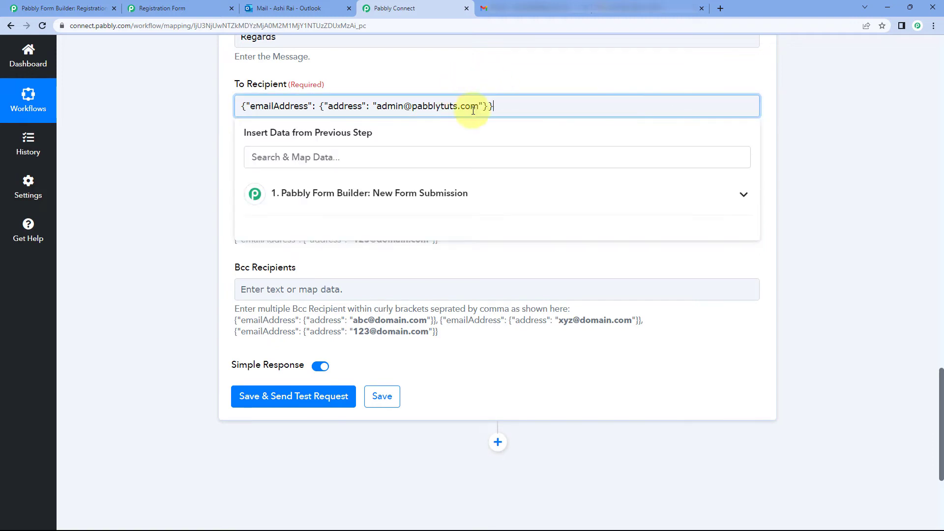
click(485, 90)
click(470, 104)
text(,)
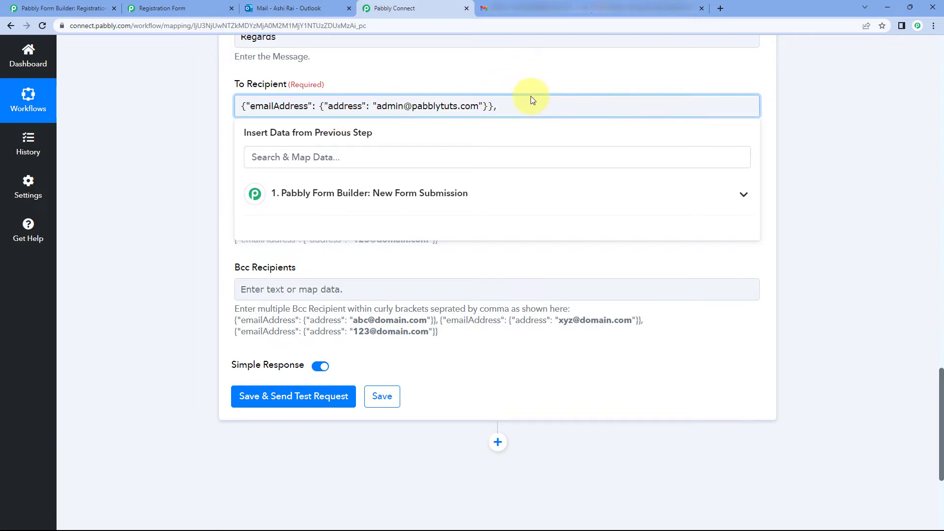
Step: Paste a second recipient entry, replacing the placeholder with a personal email address
key(ctrl+v)
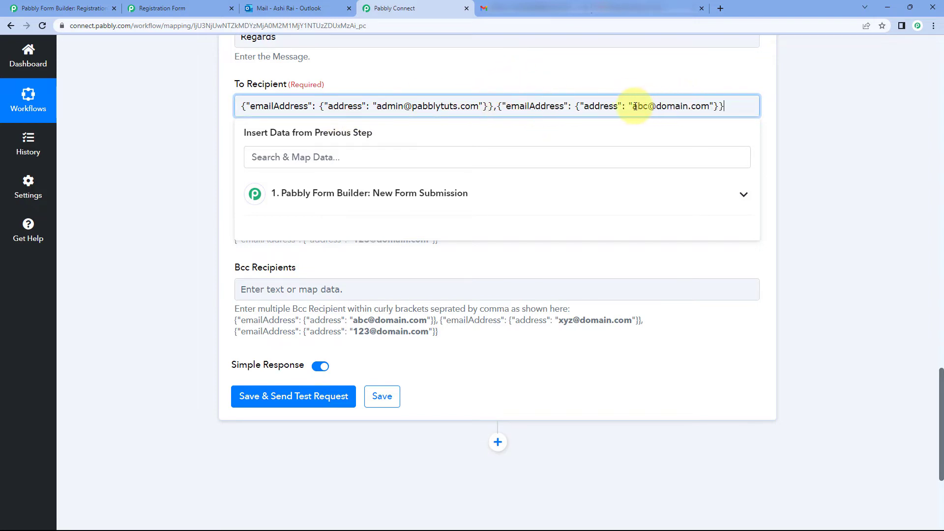
drag(632, 106, 711, 107)
key(BackSpace)
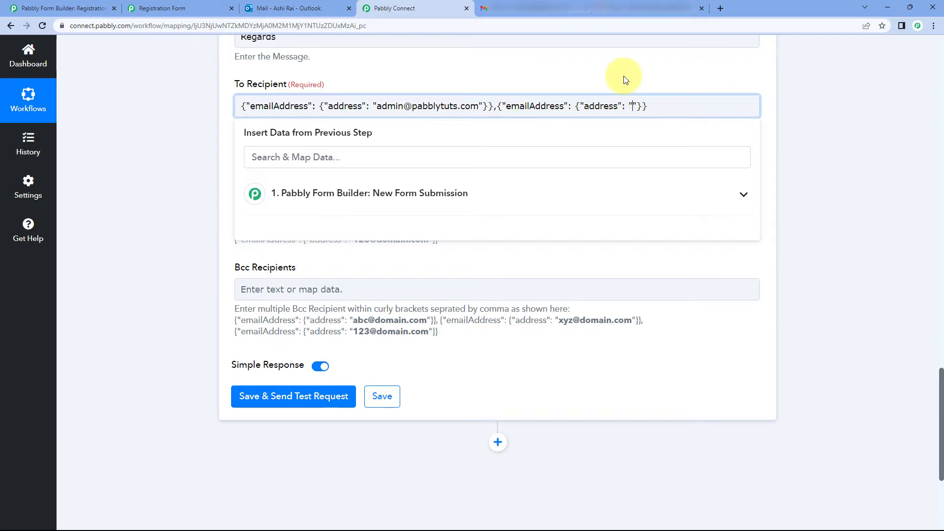
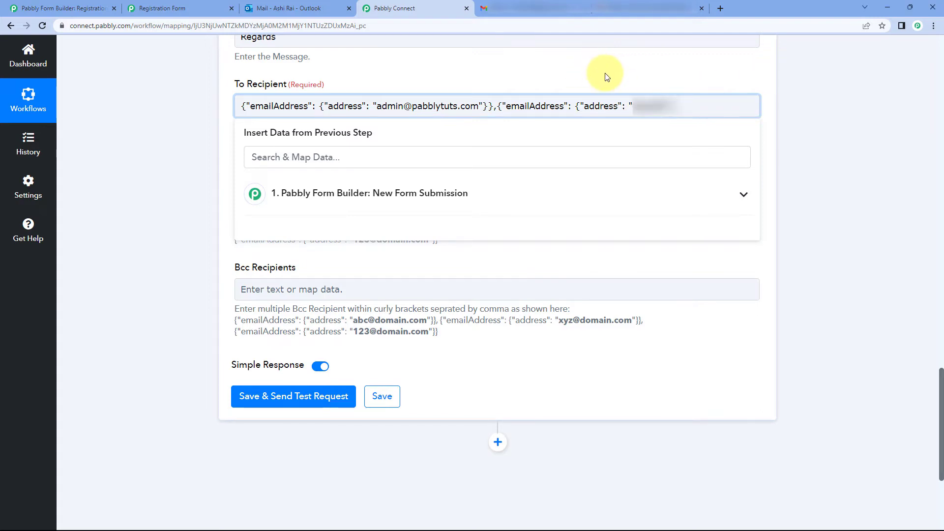
click(606, 74)
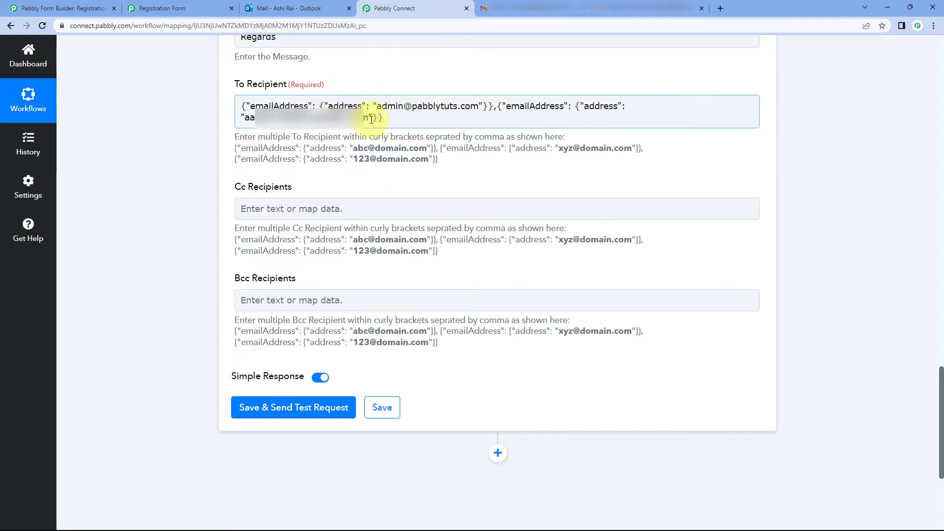
Step: Add a comma and a third recipient entry with the dummy address in place of the placeholder
click(392, 120)
text(,)
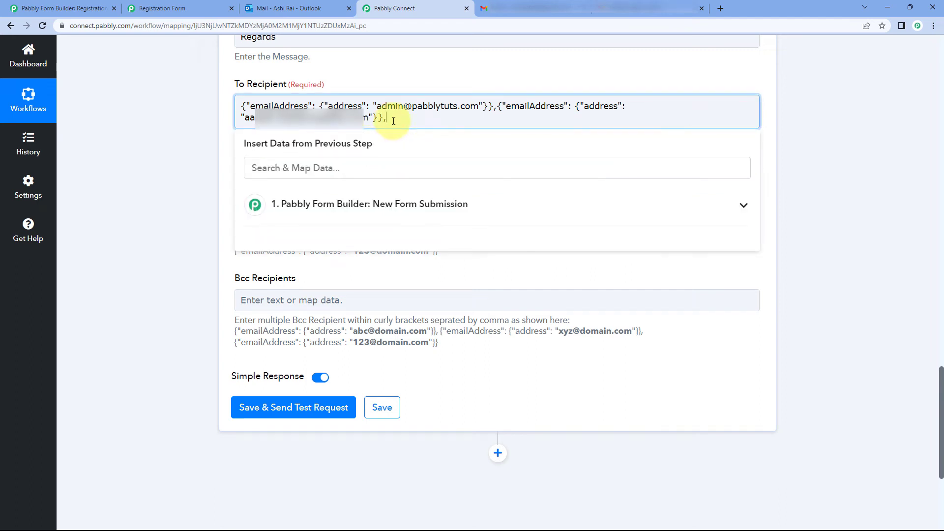
click(372, 74)
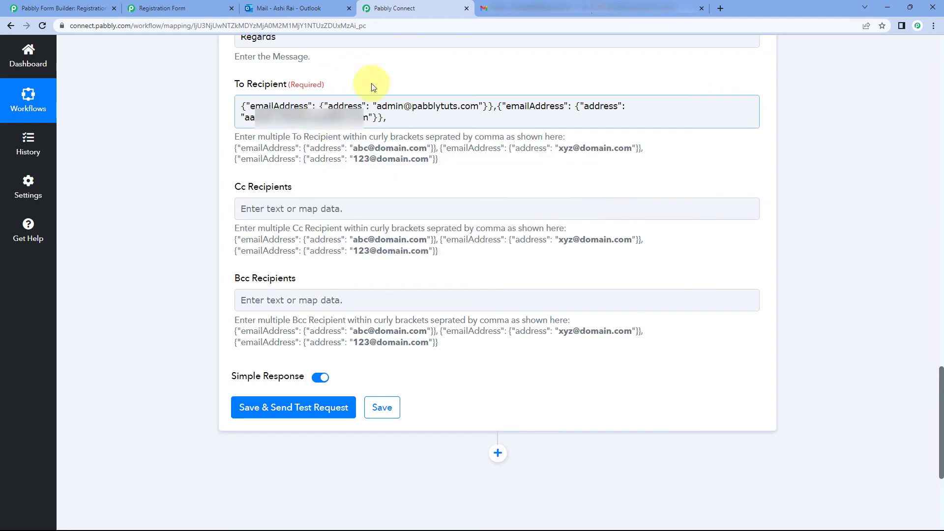
click(404, 118)
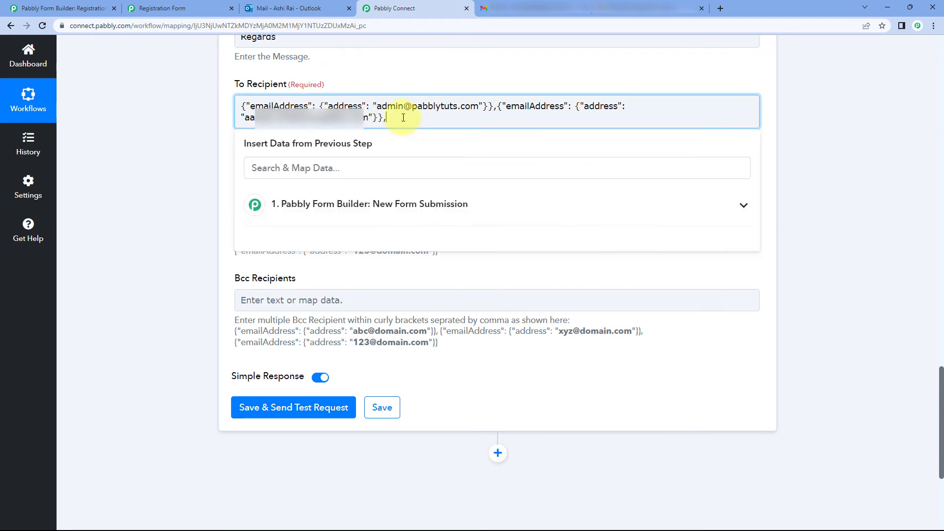
right_click(404, 119)
click(436, 195)
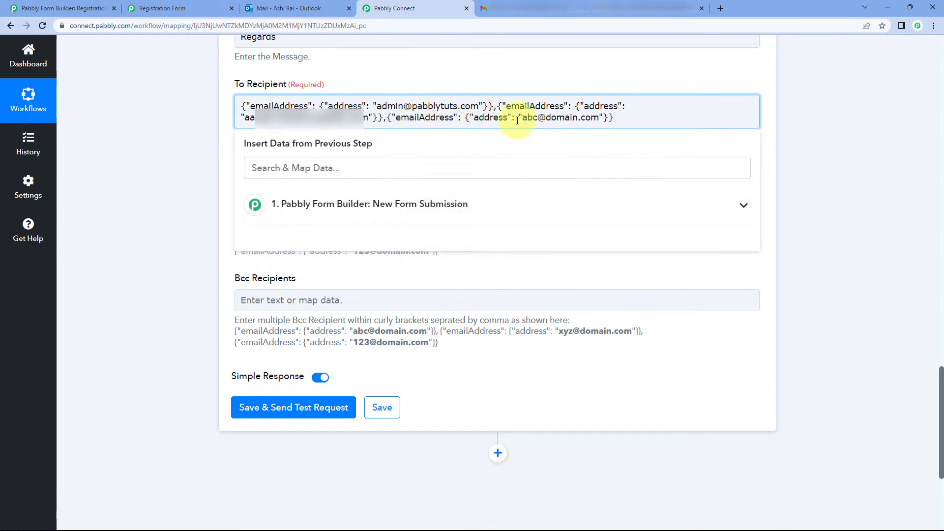
drag(520, 120, 600, 119)
key(BackSpace)
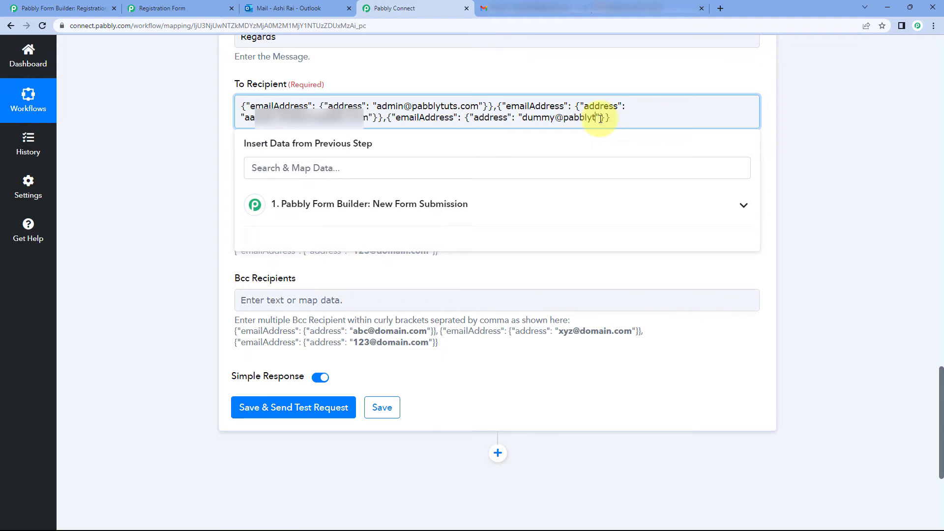
click(587, 75)
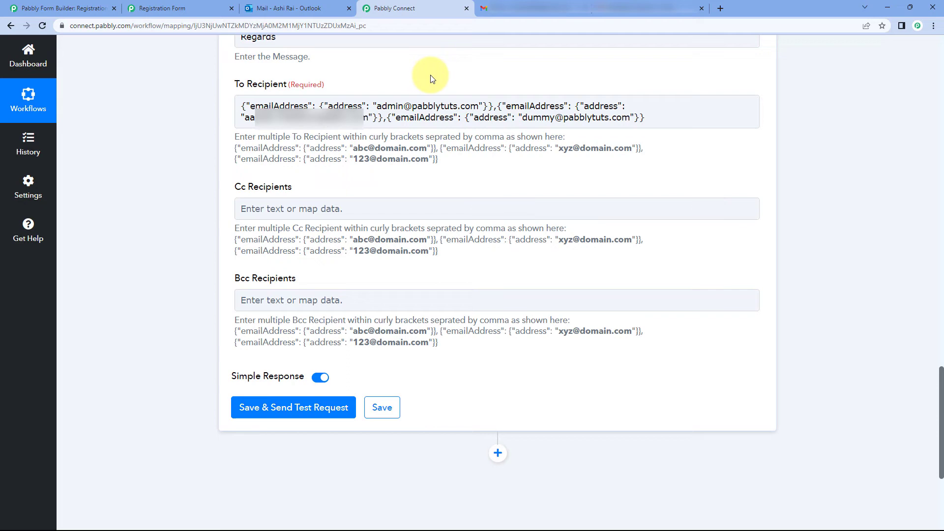
scroll(431, 79, up, 5)
scroll(440, 130, down, 5)
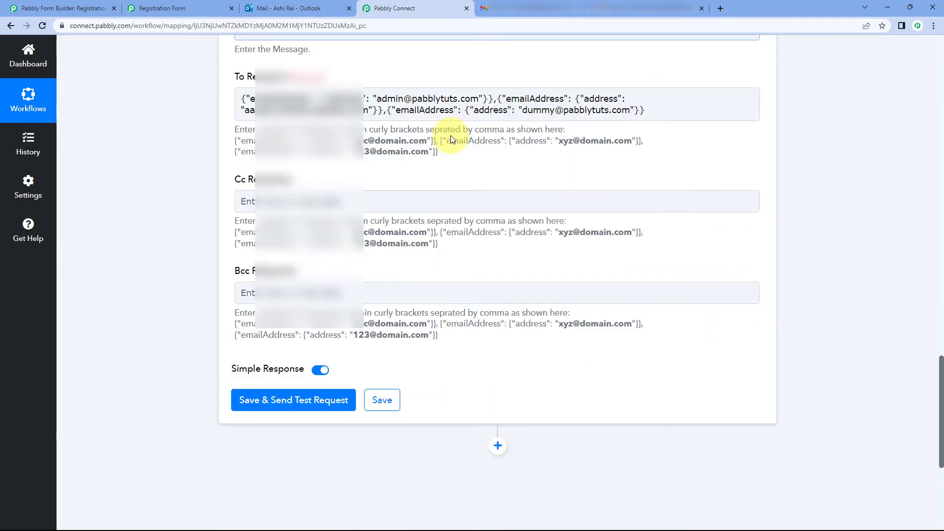
scroll(450, 135, down, 1)
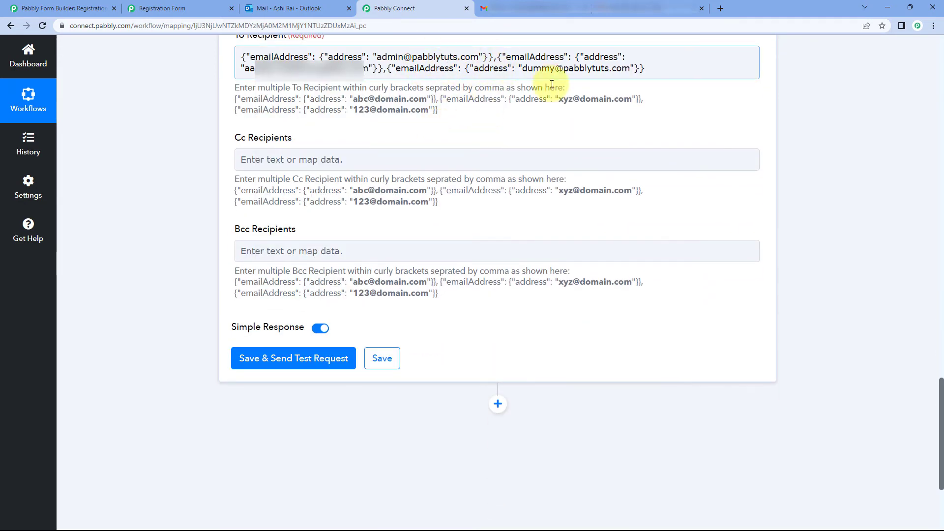
scroll(441, 122, up, 2)
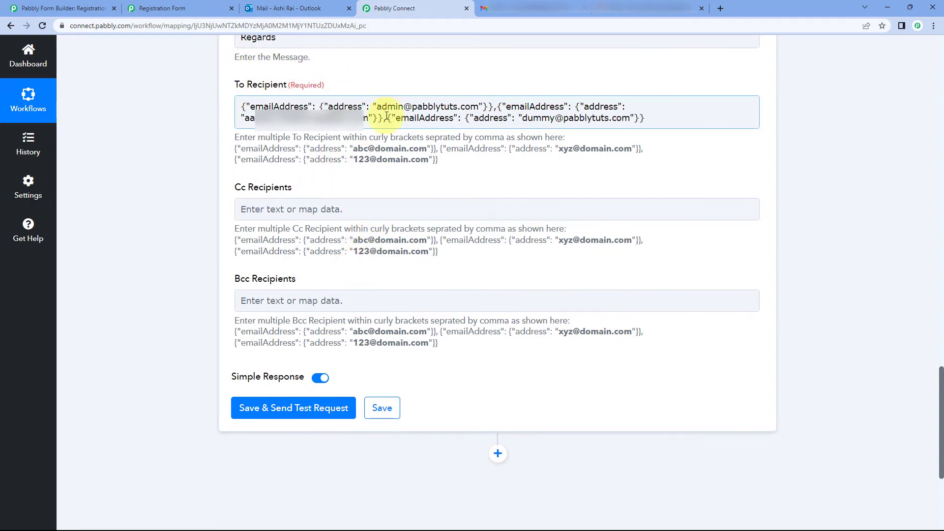
scroll(386, 116, up, 8)
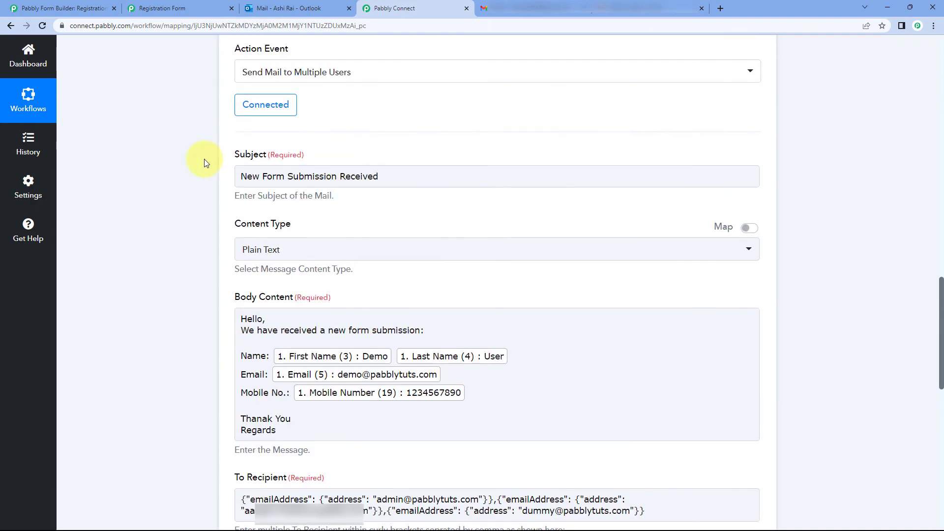
scroll(205, 159, down, 10)
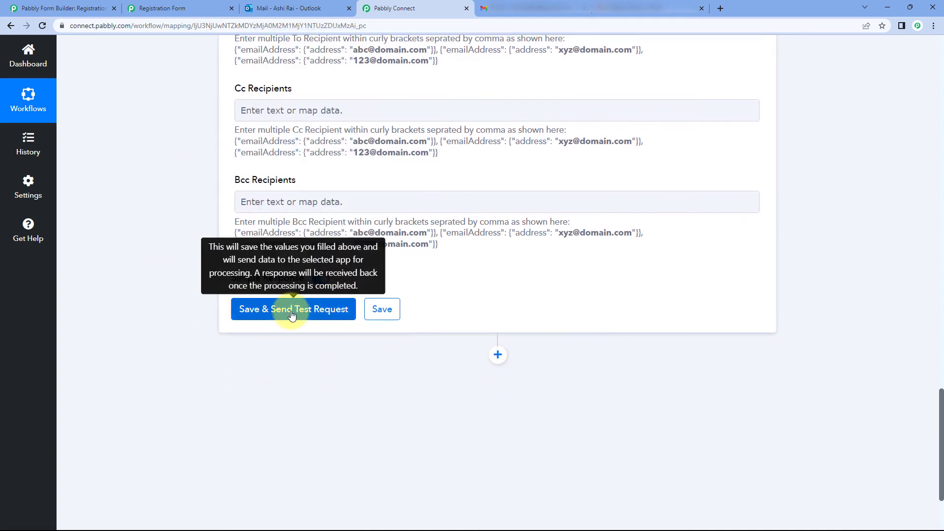
Step: Save and send a test request, then enlarge the response box to read the 202 message
click(292, 315)
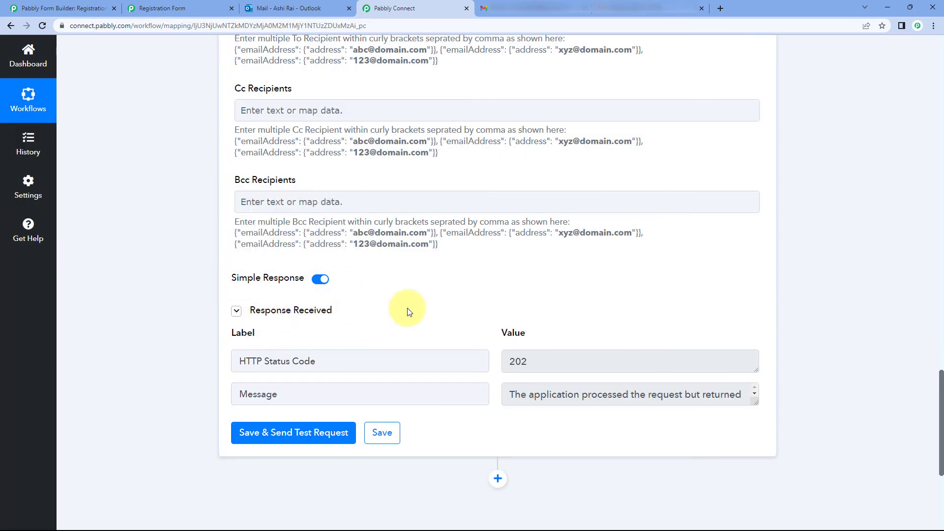
scroll(516, 334, down, 1)
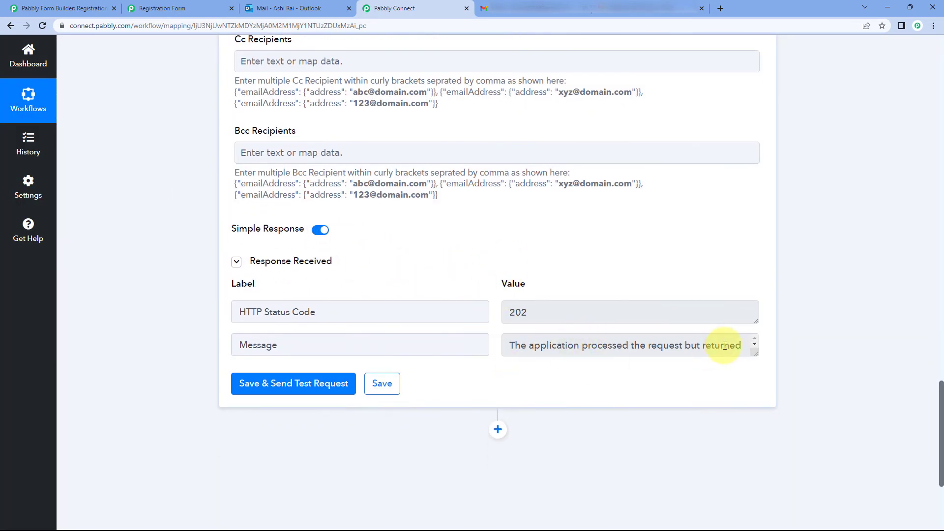
drag(757, 350, 755, 381)
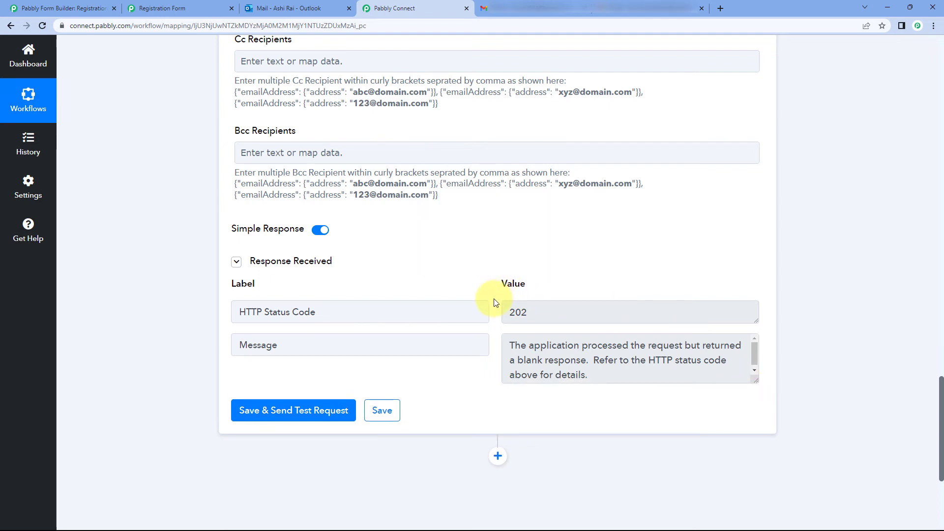
scroll(494, 303, up, 7)
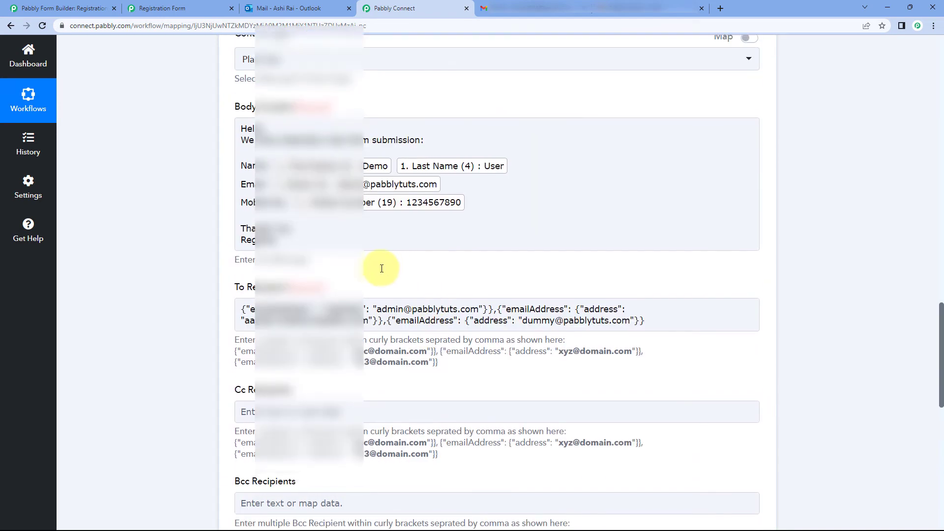
scroll(382, 268, up, 3)
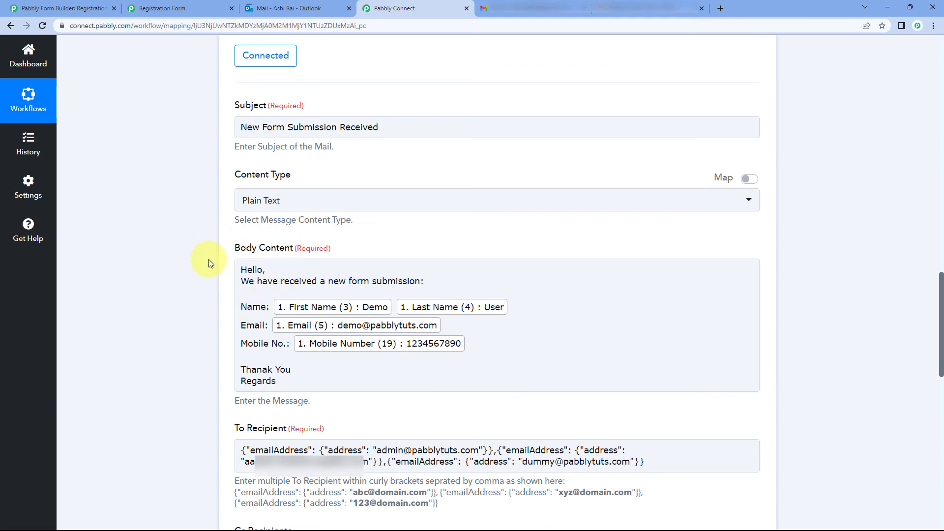
scroll(229, 276, down, 1)
scroll(370, 120, down, 2)
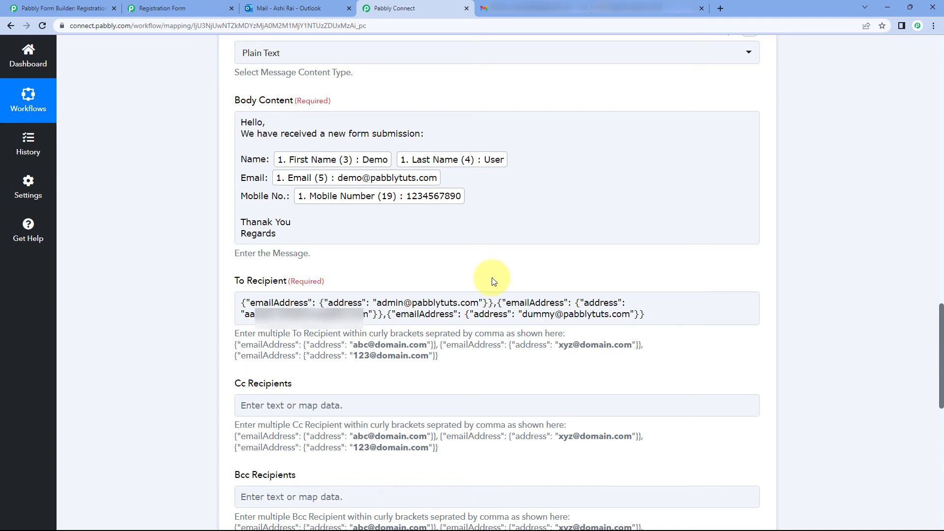
Step: In Outlook, open the New Form Submission Received email from Sent Items
click(290, 9)
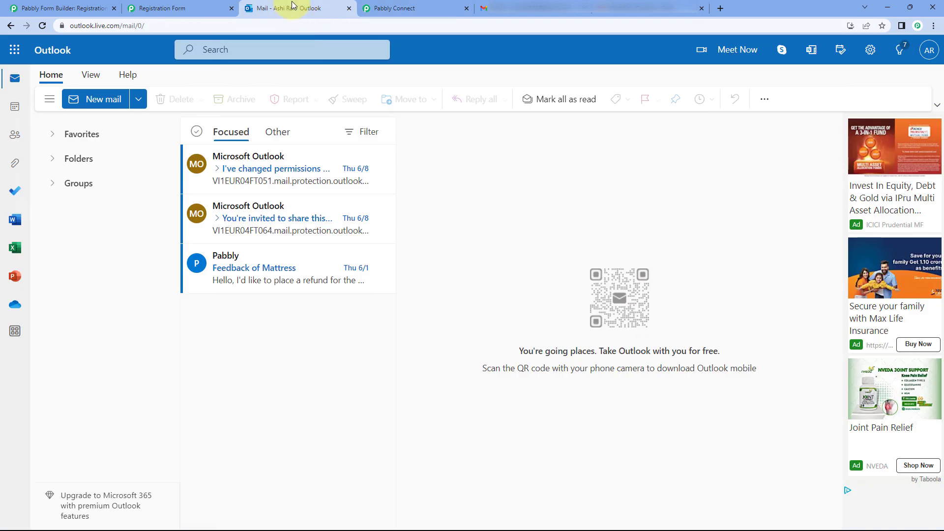
click(53, 100)
click(48, 99)
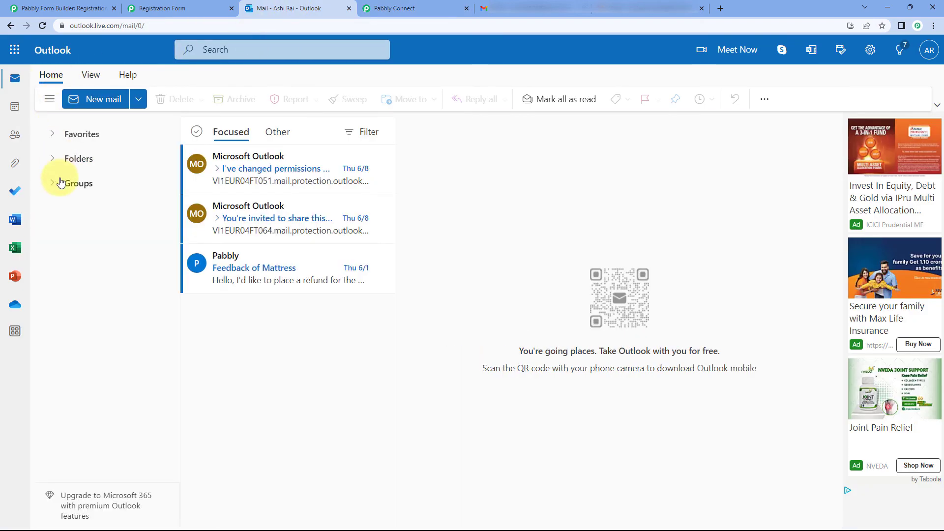
click(55, 159)
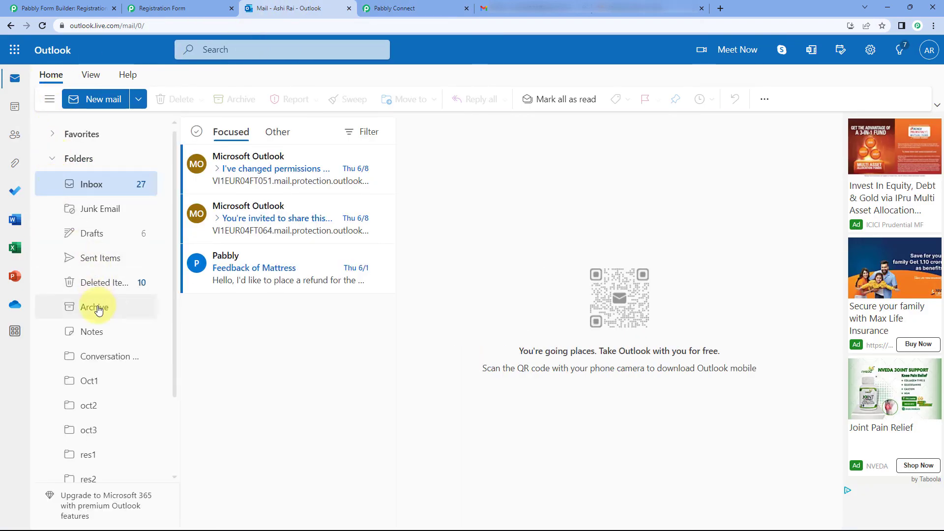
click(129, 258)
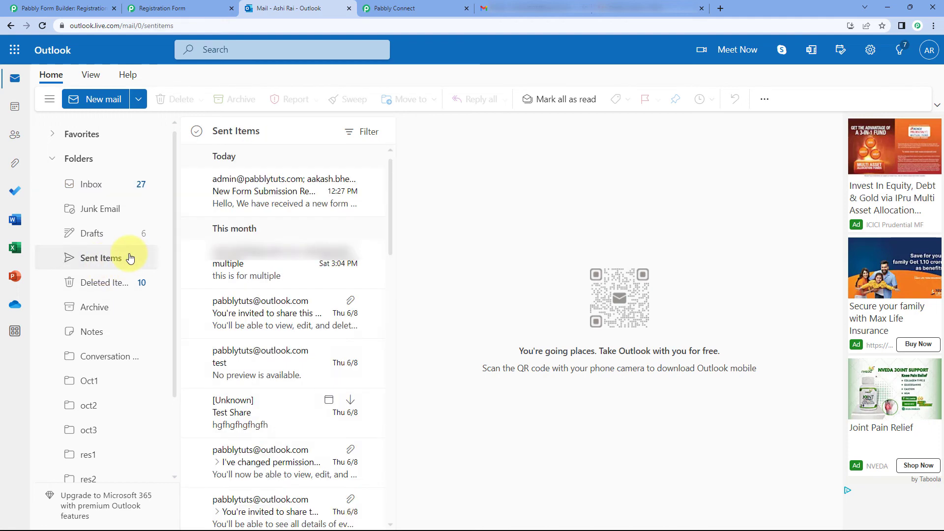
click(252, 200)
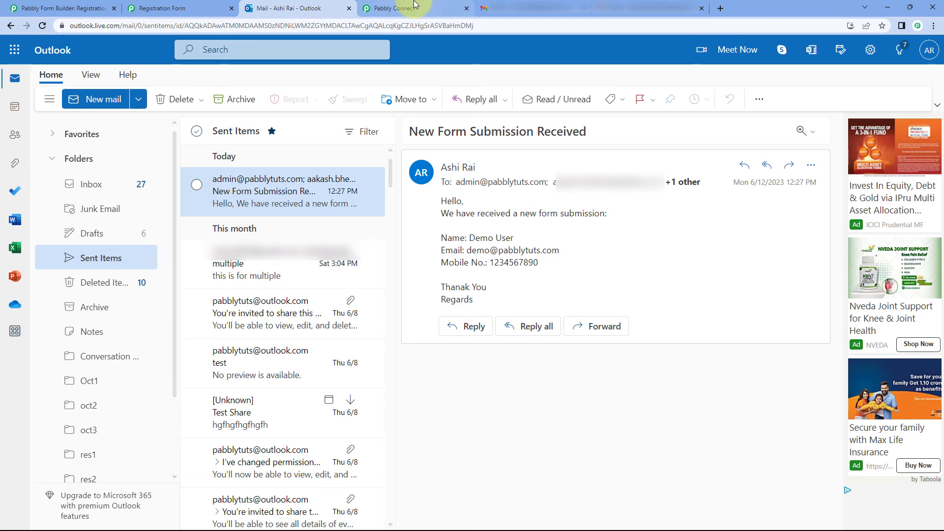
Step: Expand '+1 other' to show all three recipients and compare them with the workflow's recipient mapping
click(400, 8)
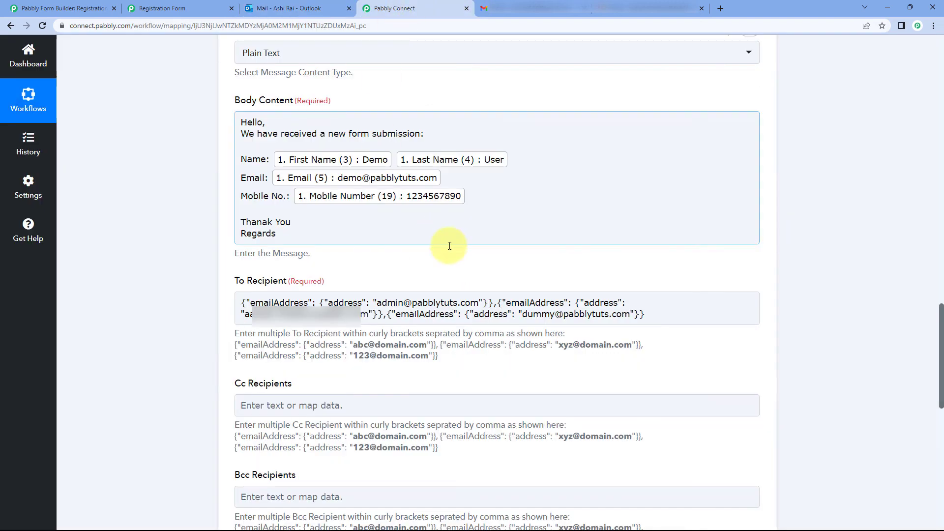
click(294, 5)
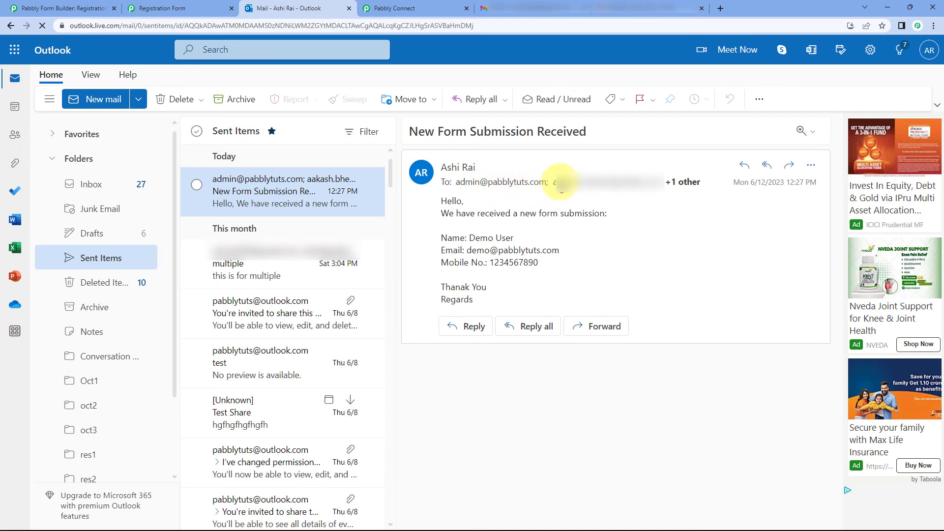
click(683, 182)
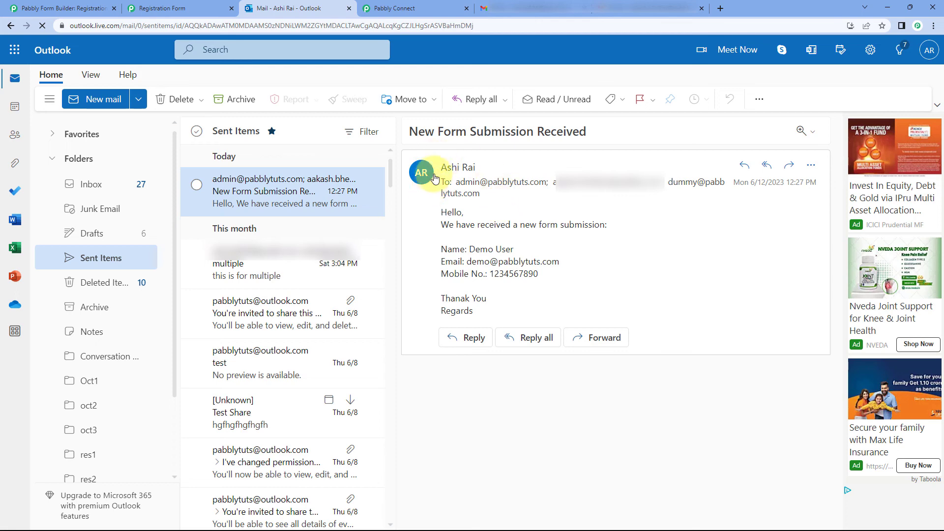
click(426, 7)
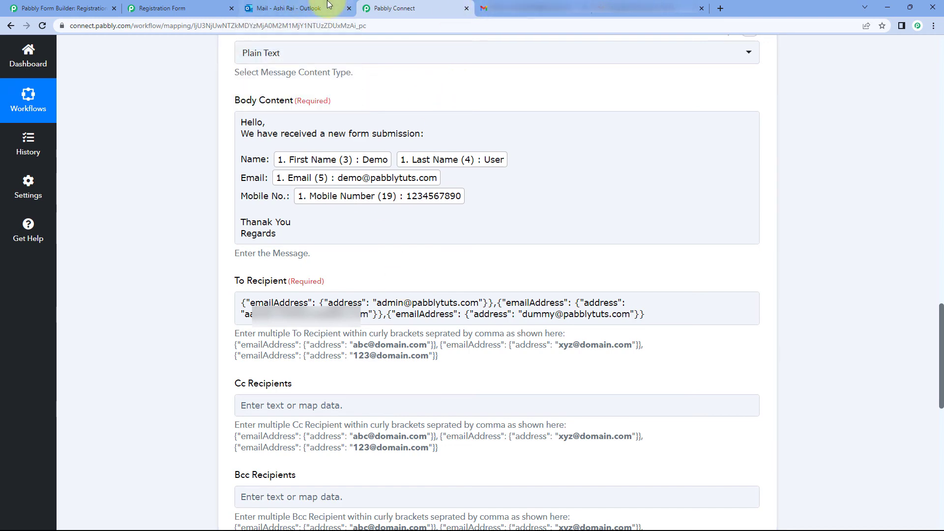
click(315, 8)
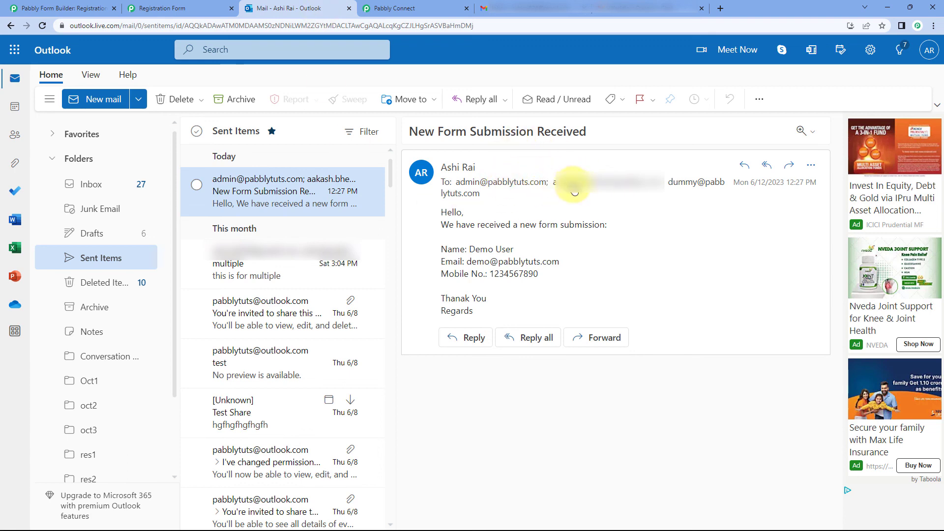
click(543, 7)
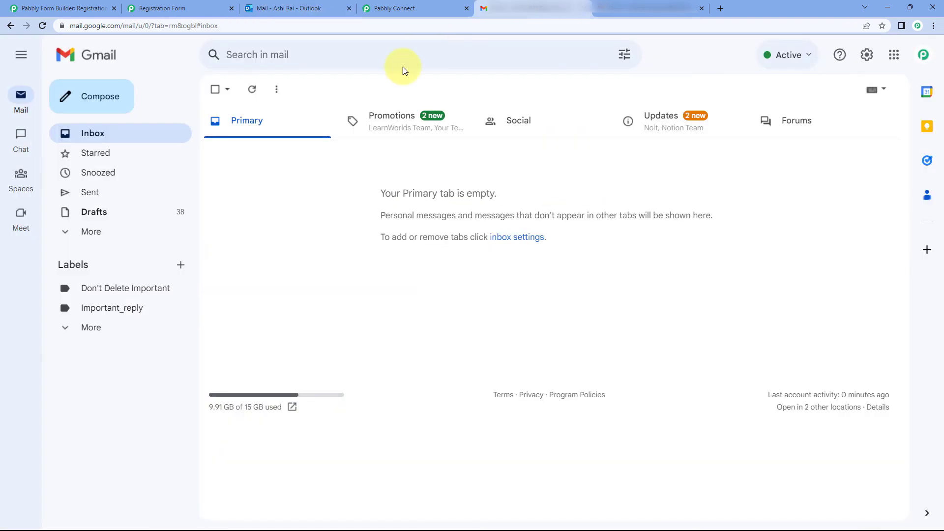
Step: Refresh the first Gmail inbox and open the New Form Submission Received email to check its sender and recipient details
click(253, 92)
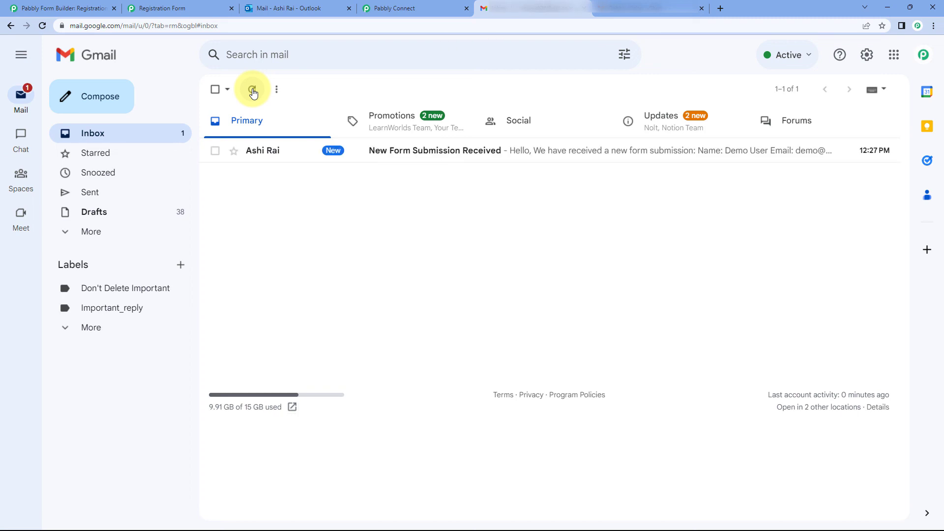
click(331, 149)
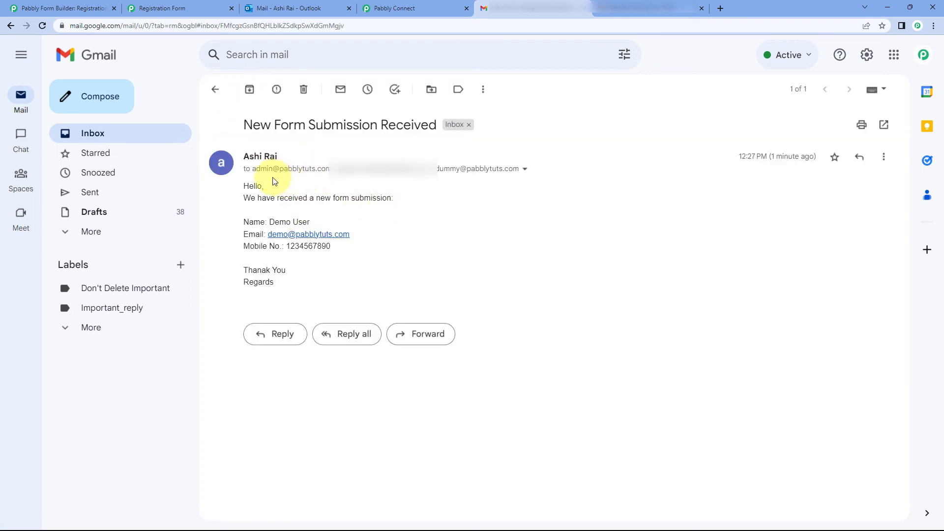
click(524, 169)
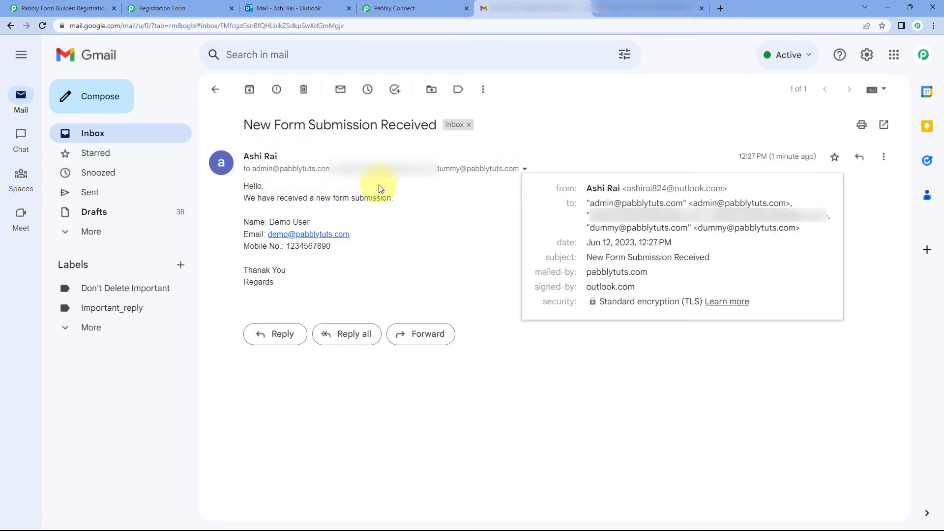
click(525, 170)
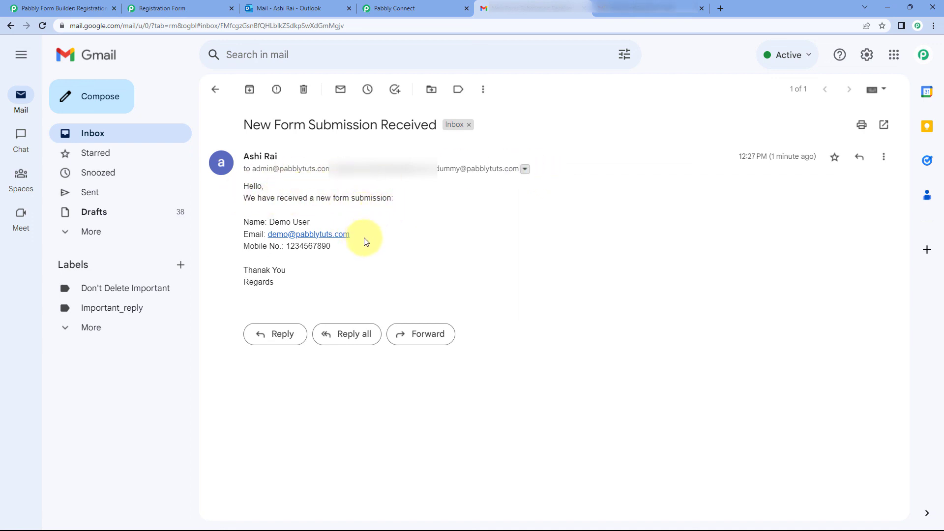
Step: Refresh the second Gmail account and open the same form-submission email there
click(630, 8)
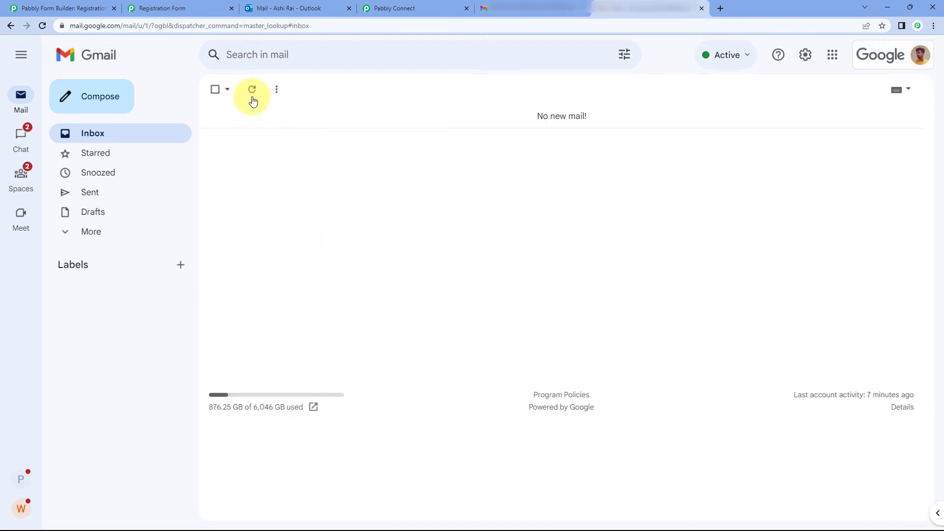
click(251, 90)
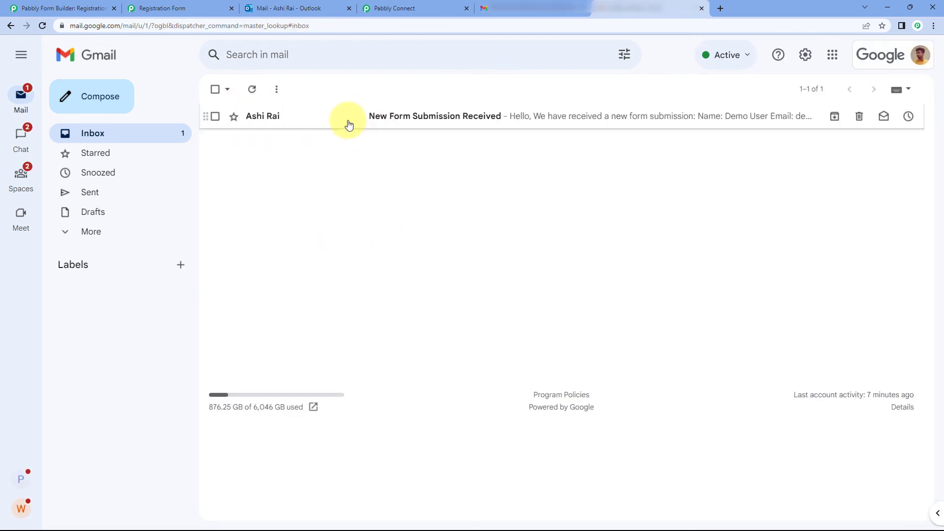
click(346, 125)
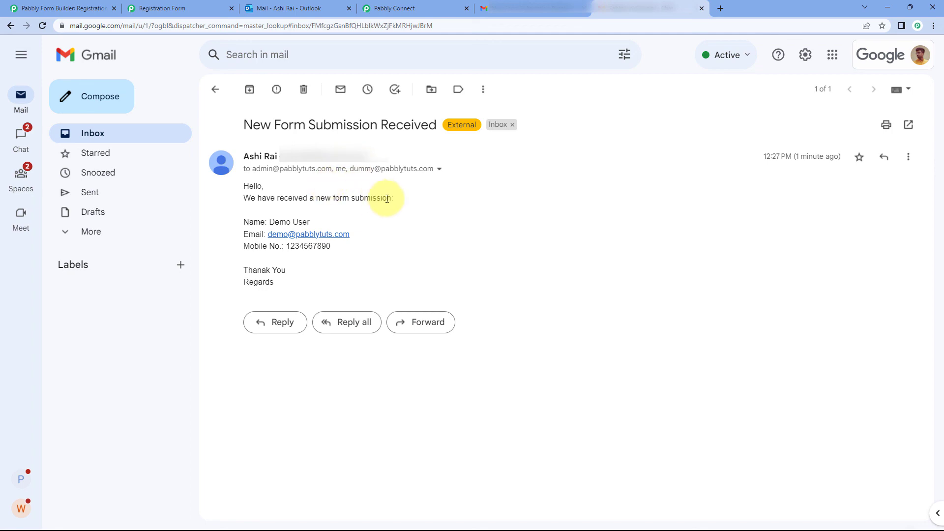
click(565, 8)
click(421, 8)
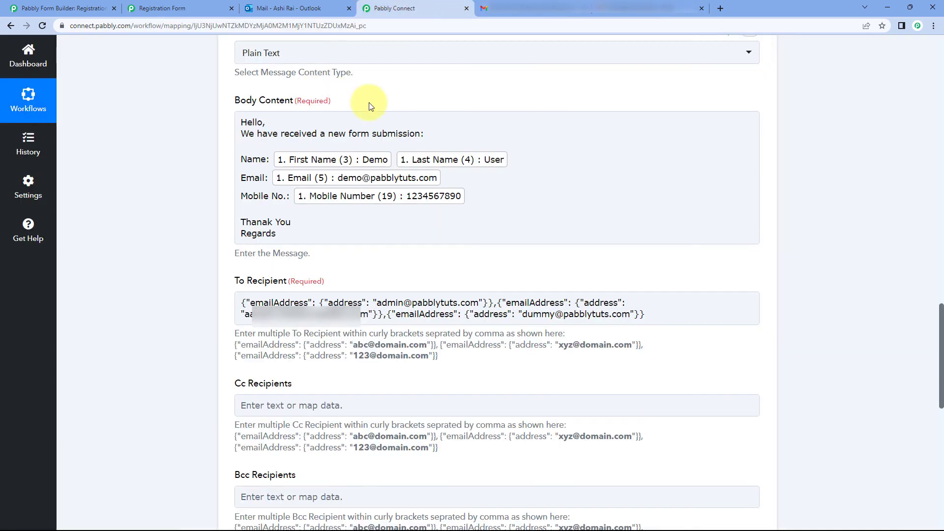
Step: Collapse the Office 365 Send Mail action and the Form Builder New Form Submission trigger
scroll(672, 116, up, 5)
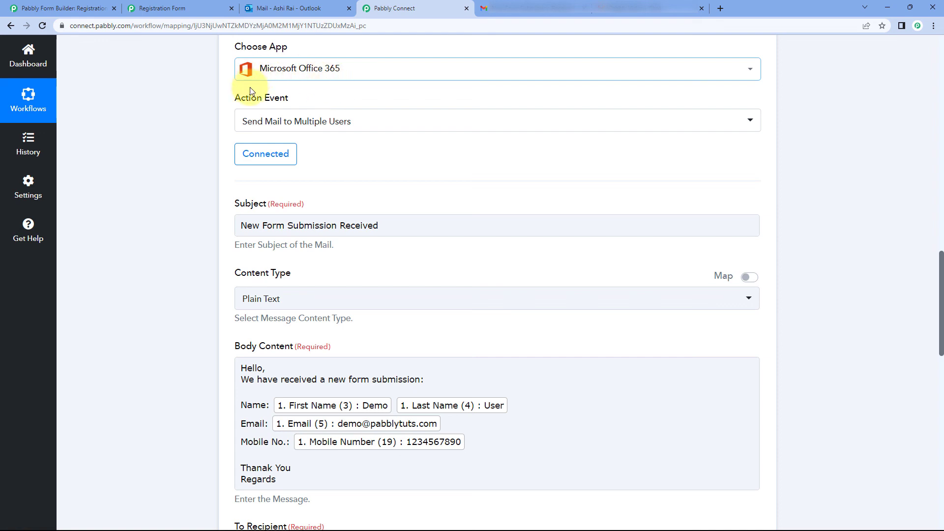
scroll(561, 98, up, 3)
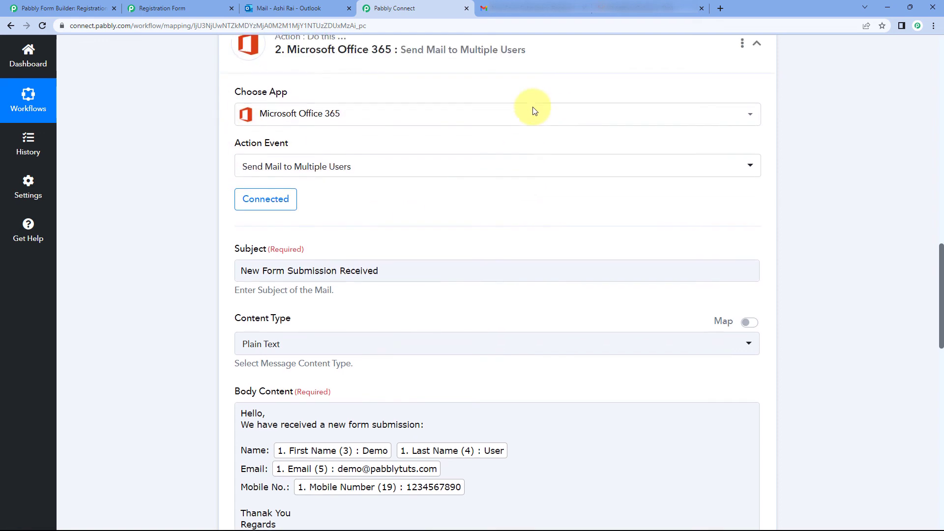
click(756, 142)
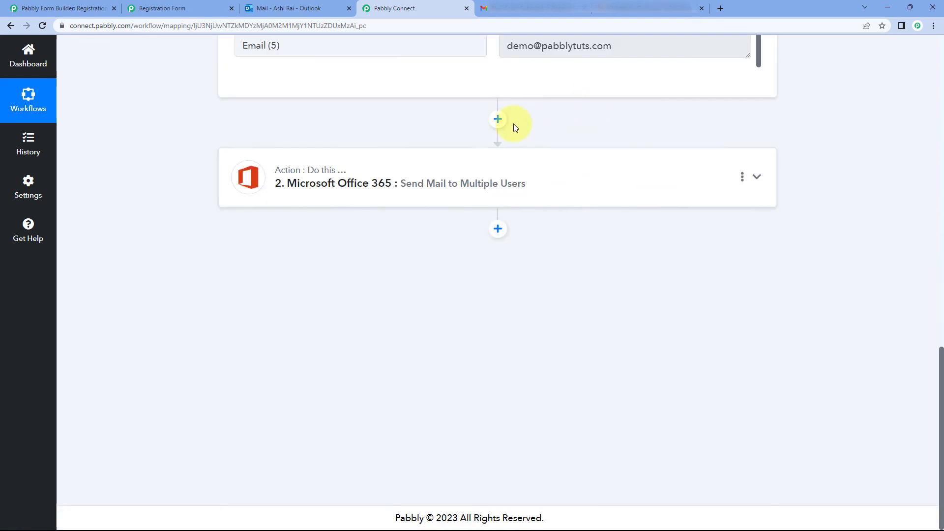
scroll(792, 148, up, 7)
scroll(792, 147, up, 10)
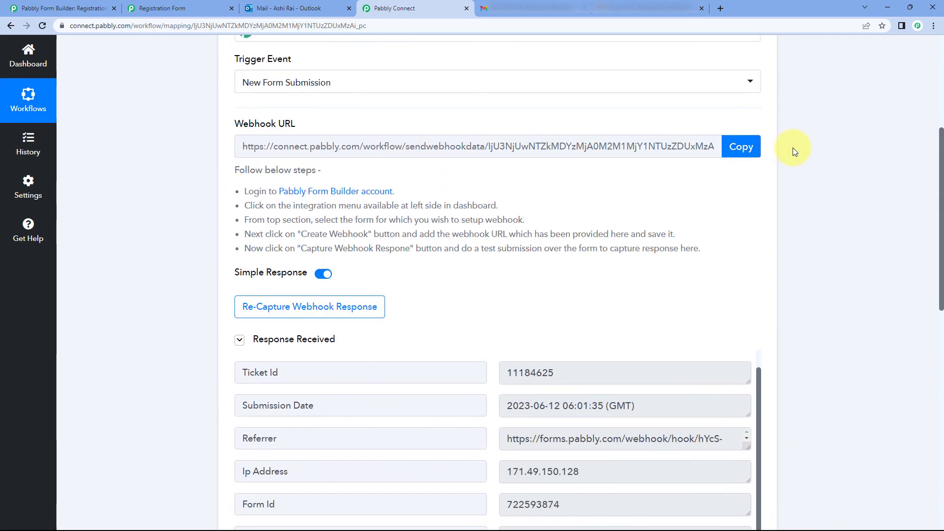
click(759, 150)
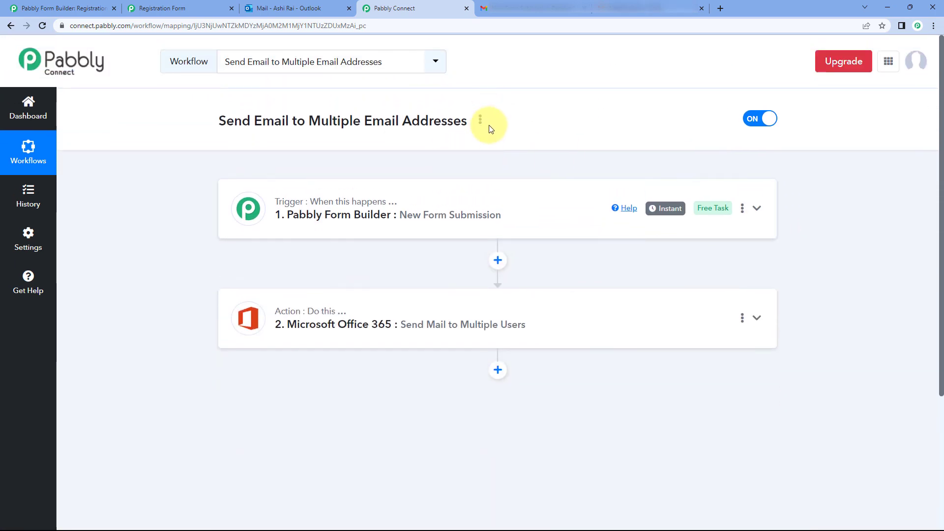